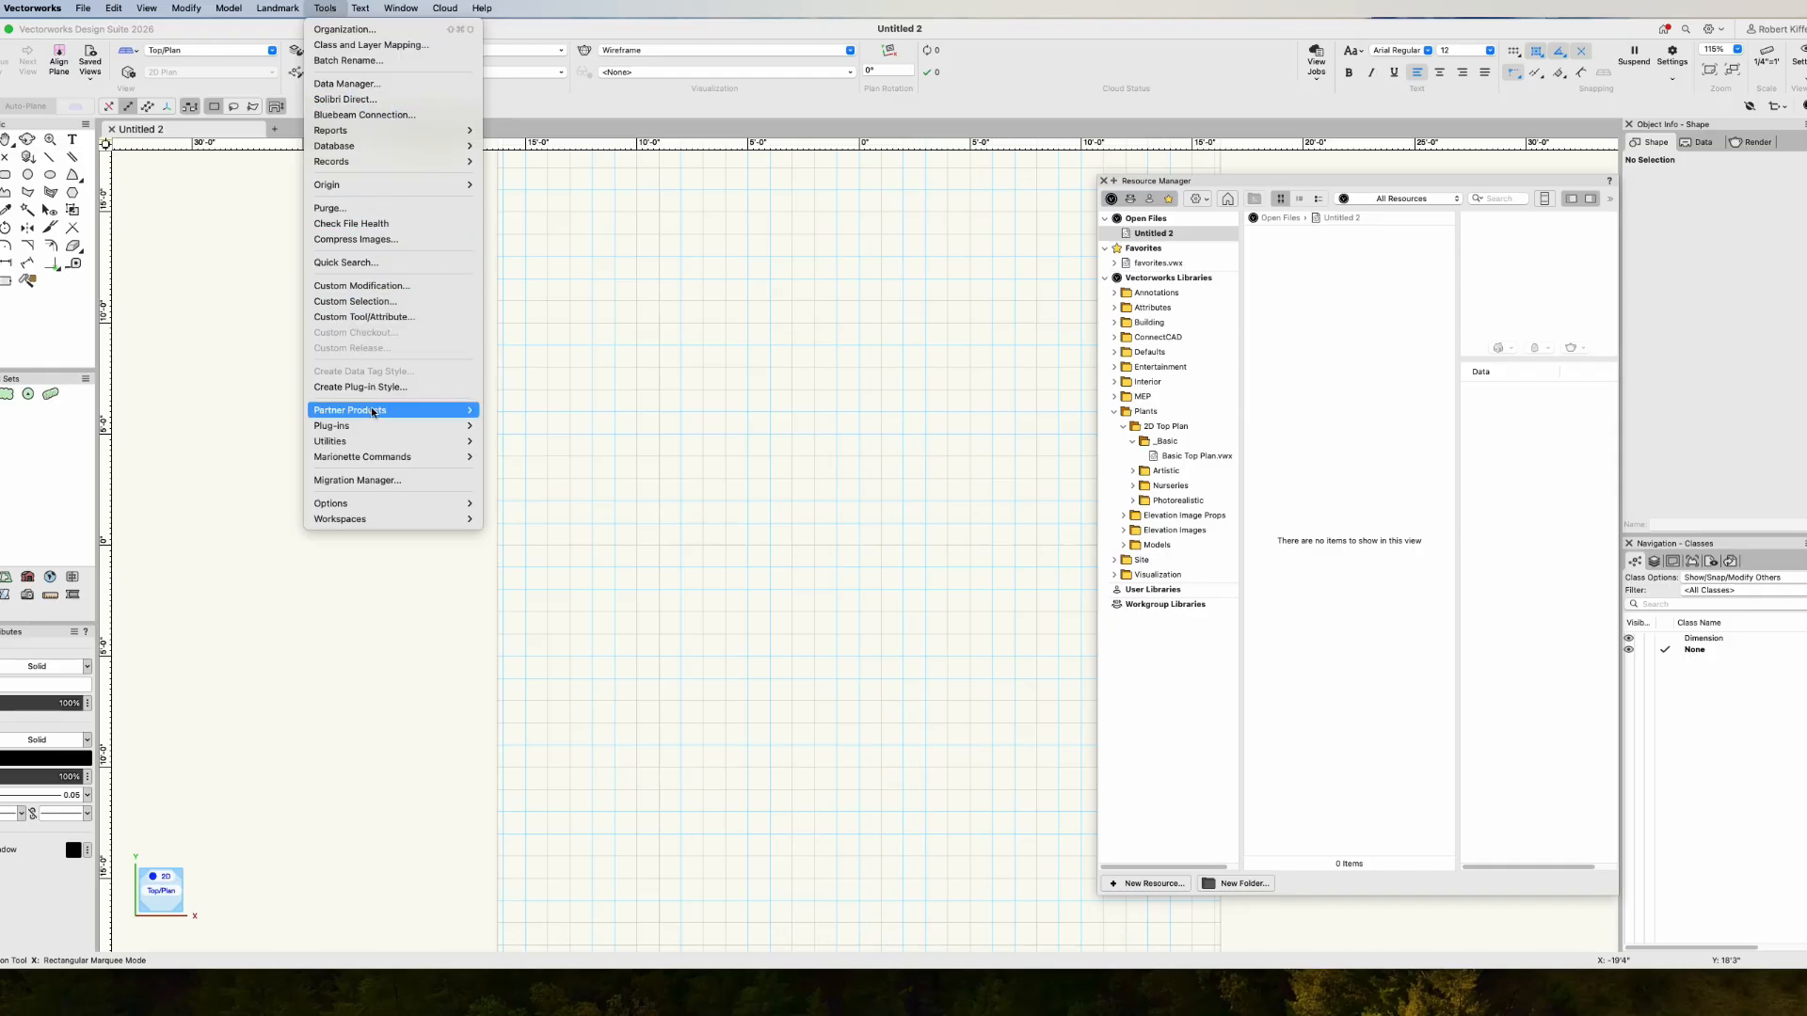
- Open the PlantMaster partner add-on, view its individual plant library, and return to the Vectorworks transfer options
{"action": "mouse_move", "coordinate": [376, 413]}
{"action": "mouse_move", "coordinate": [518, 411]}
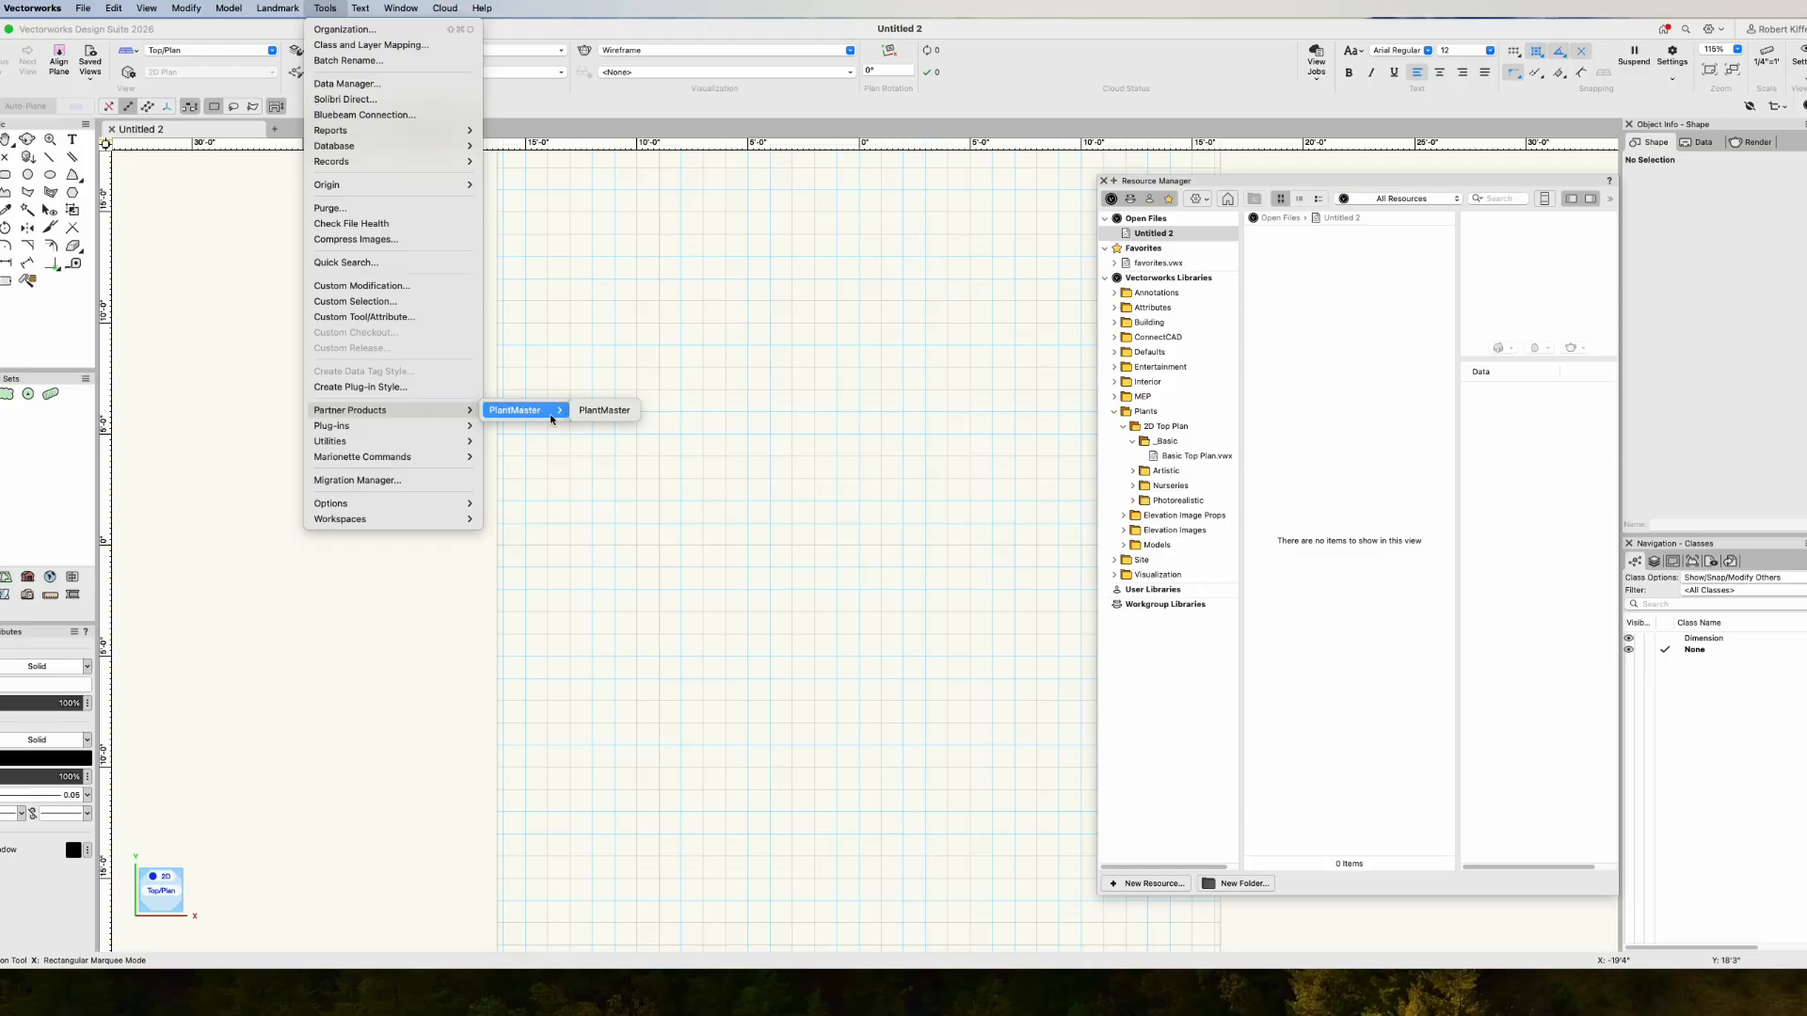
{"action": "left_click", "coordinate": [597, 411]}
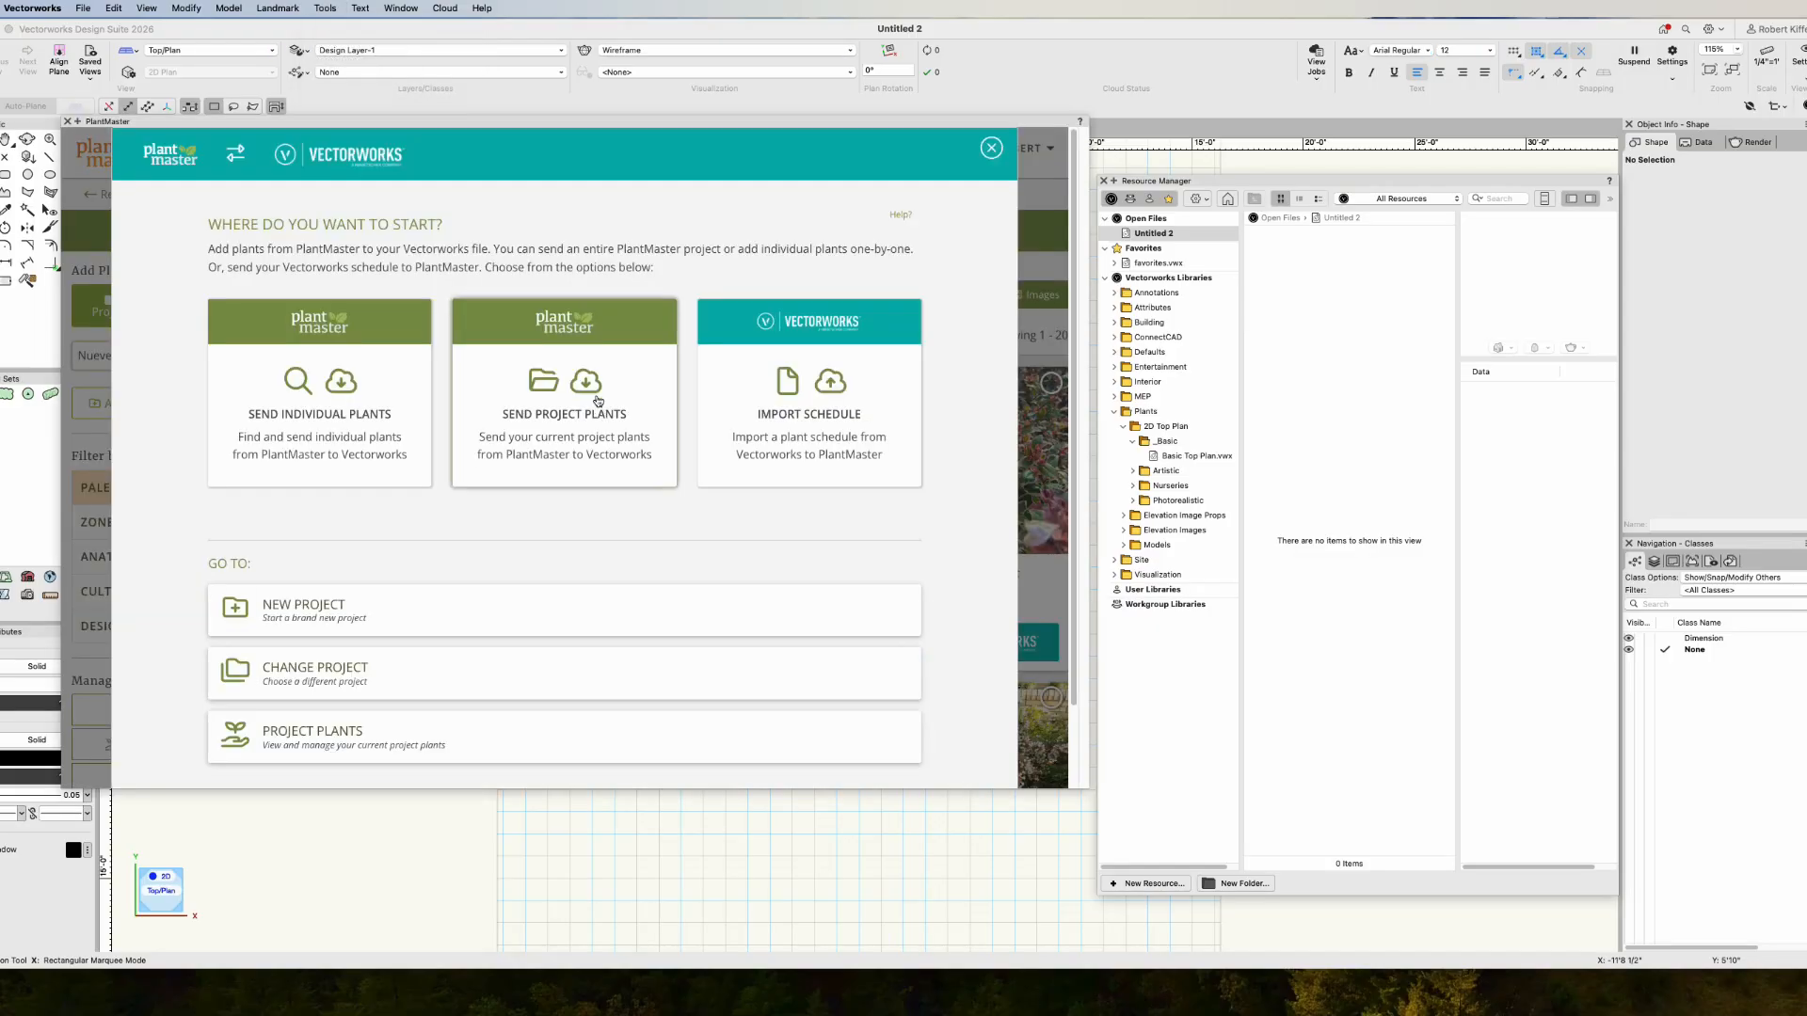
{"action": "left_click_drag", "start_coordinate": [563, 123], "coordinate": [556, 126]}
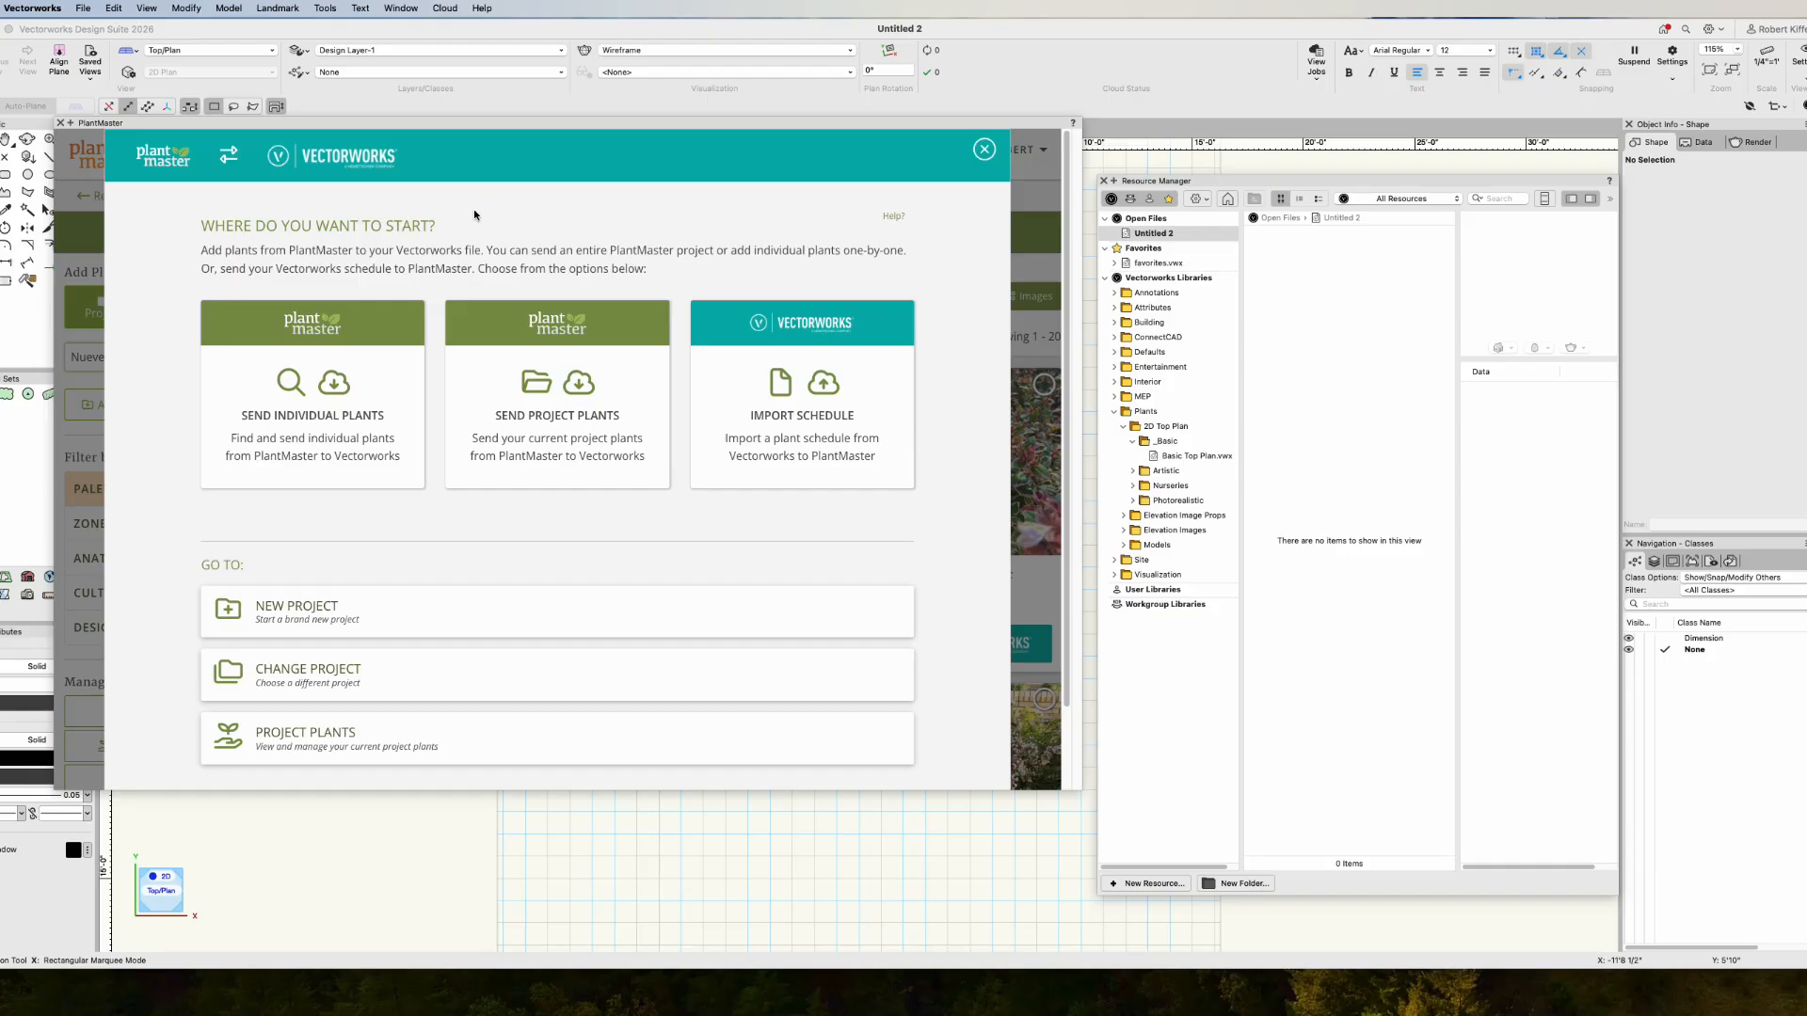
{"action": "left_click", "coordinate": [361, 379]}
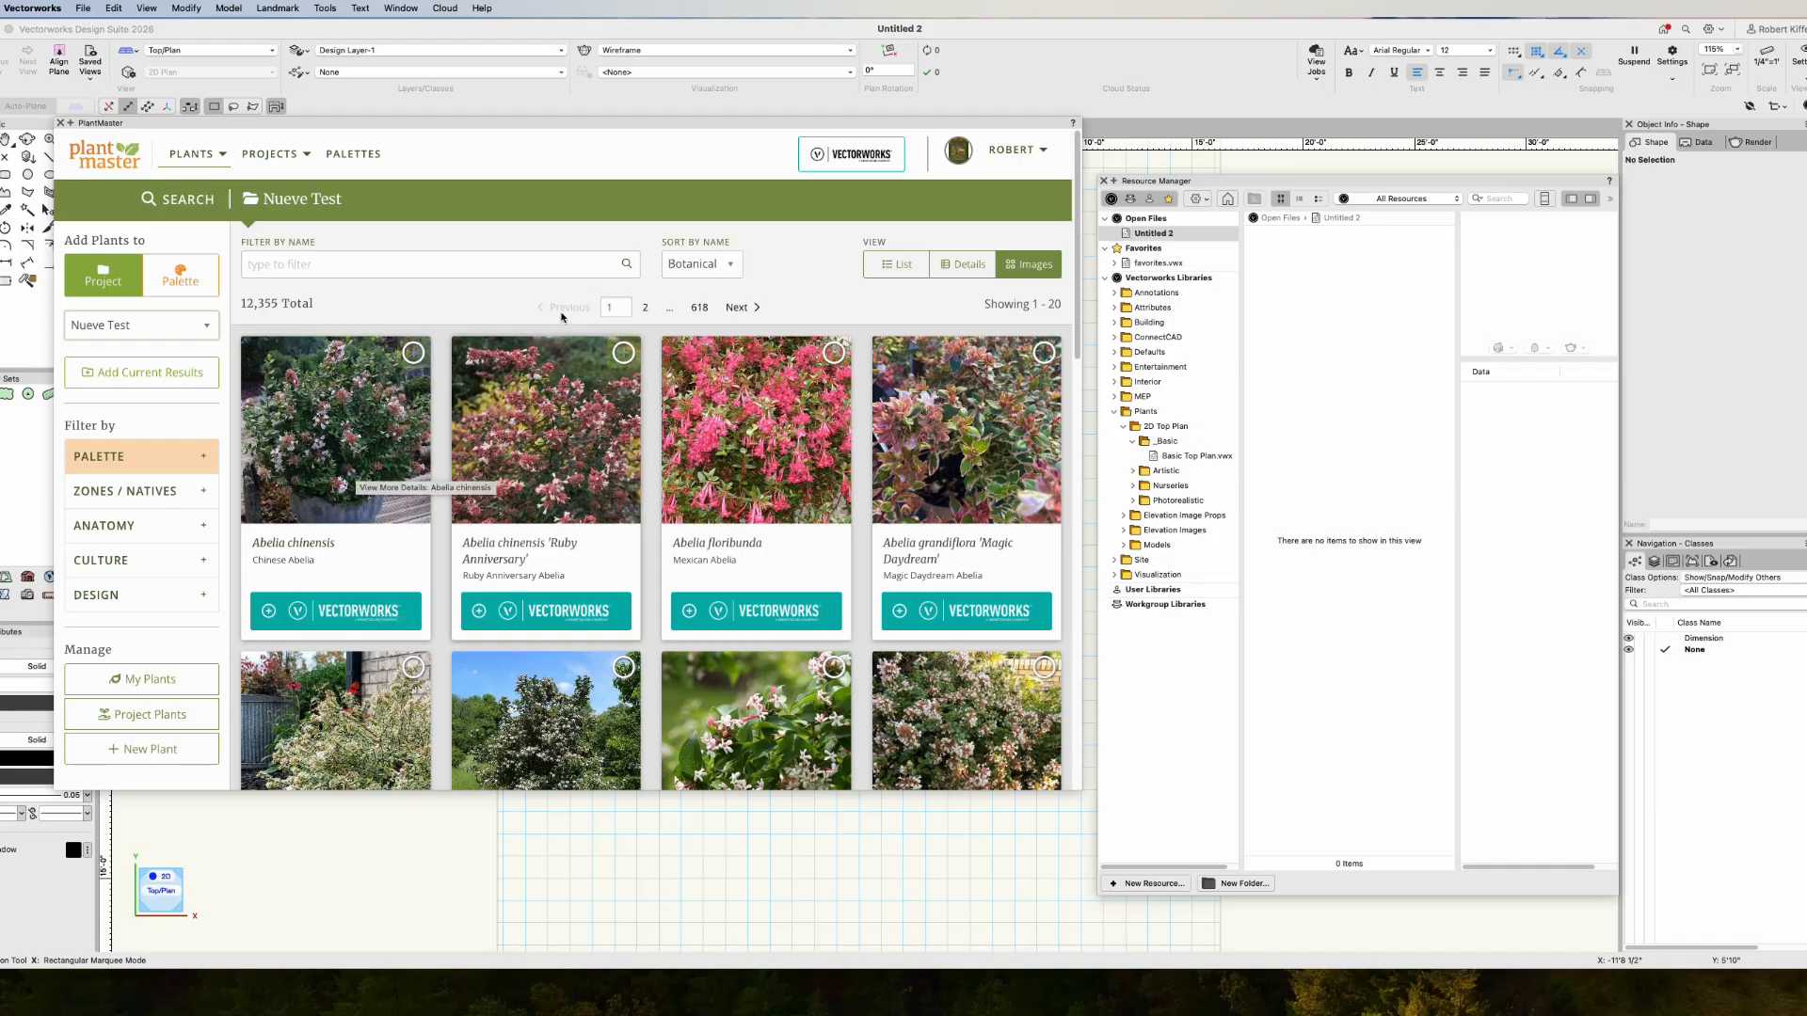
{"action": "left_click", "coordinate": [846, 156]}
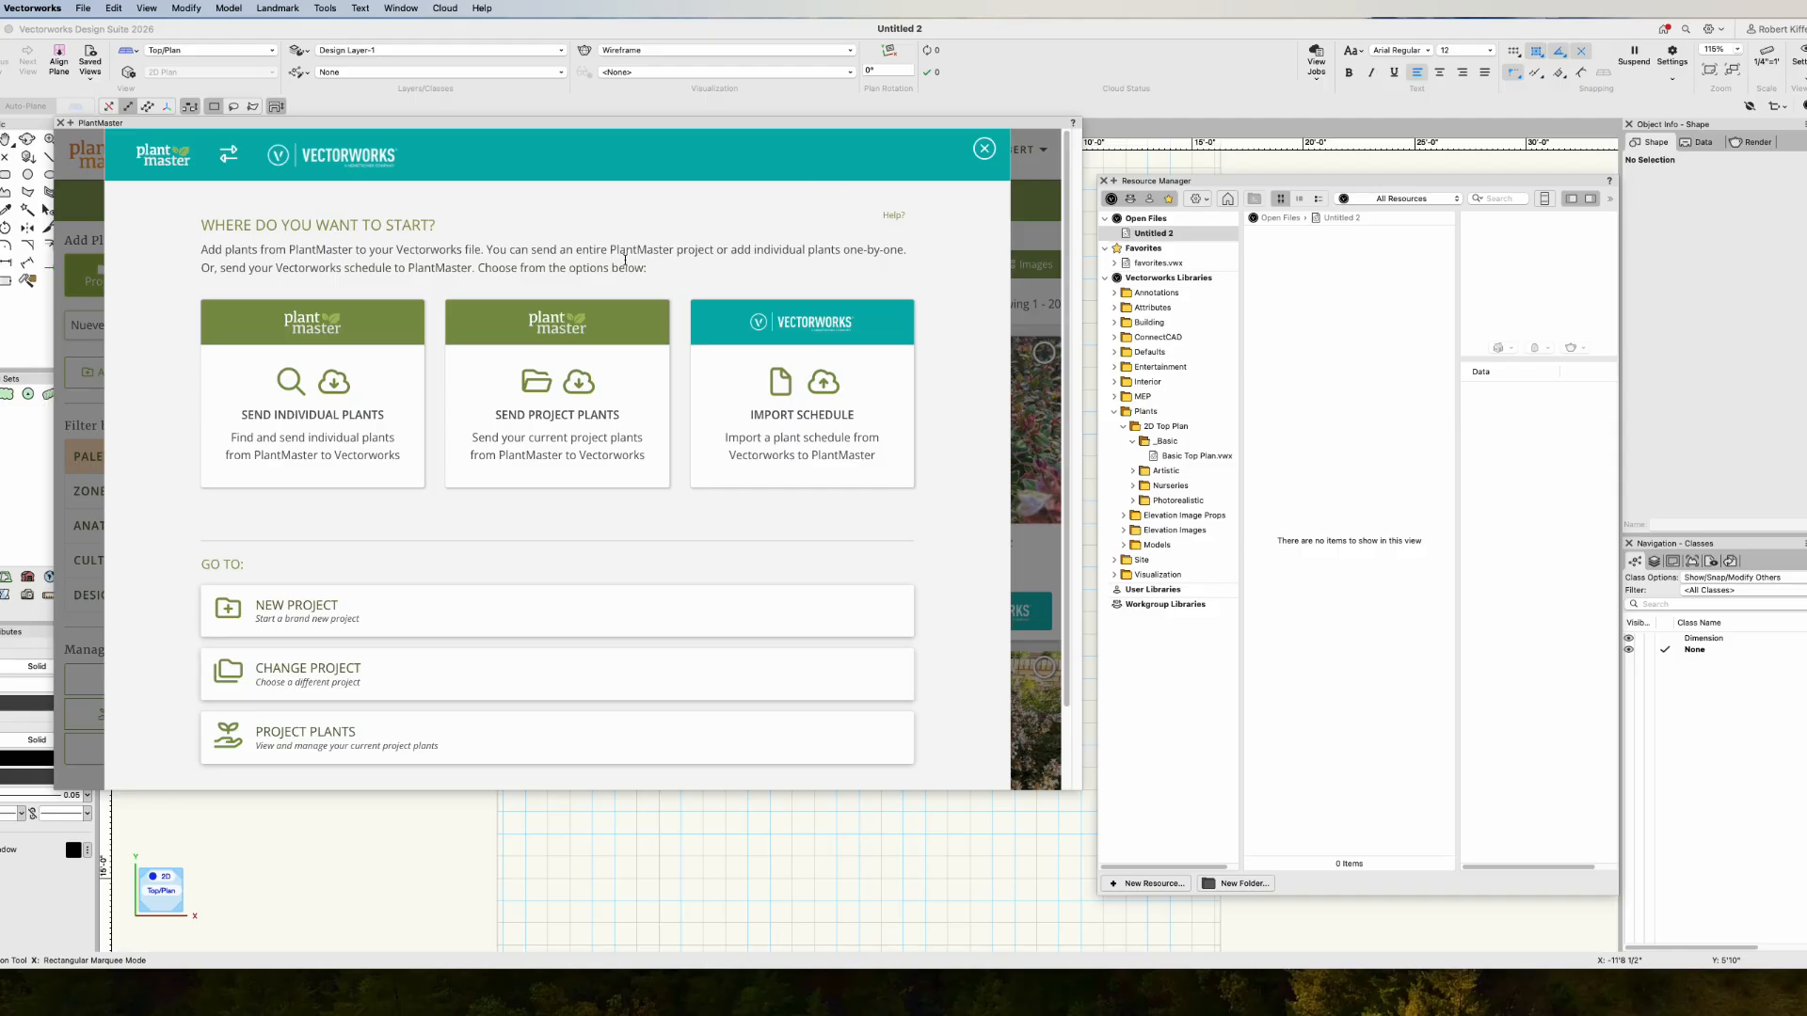
- Send the Nueve Test project's plants to the Untitled 2 drawing after refreshing the transfer data
{"action": "left_click", "coordinate": [574, 340]}
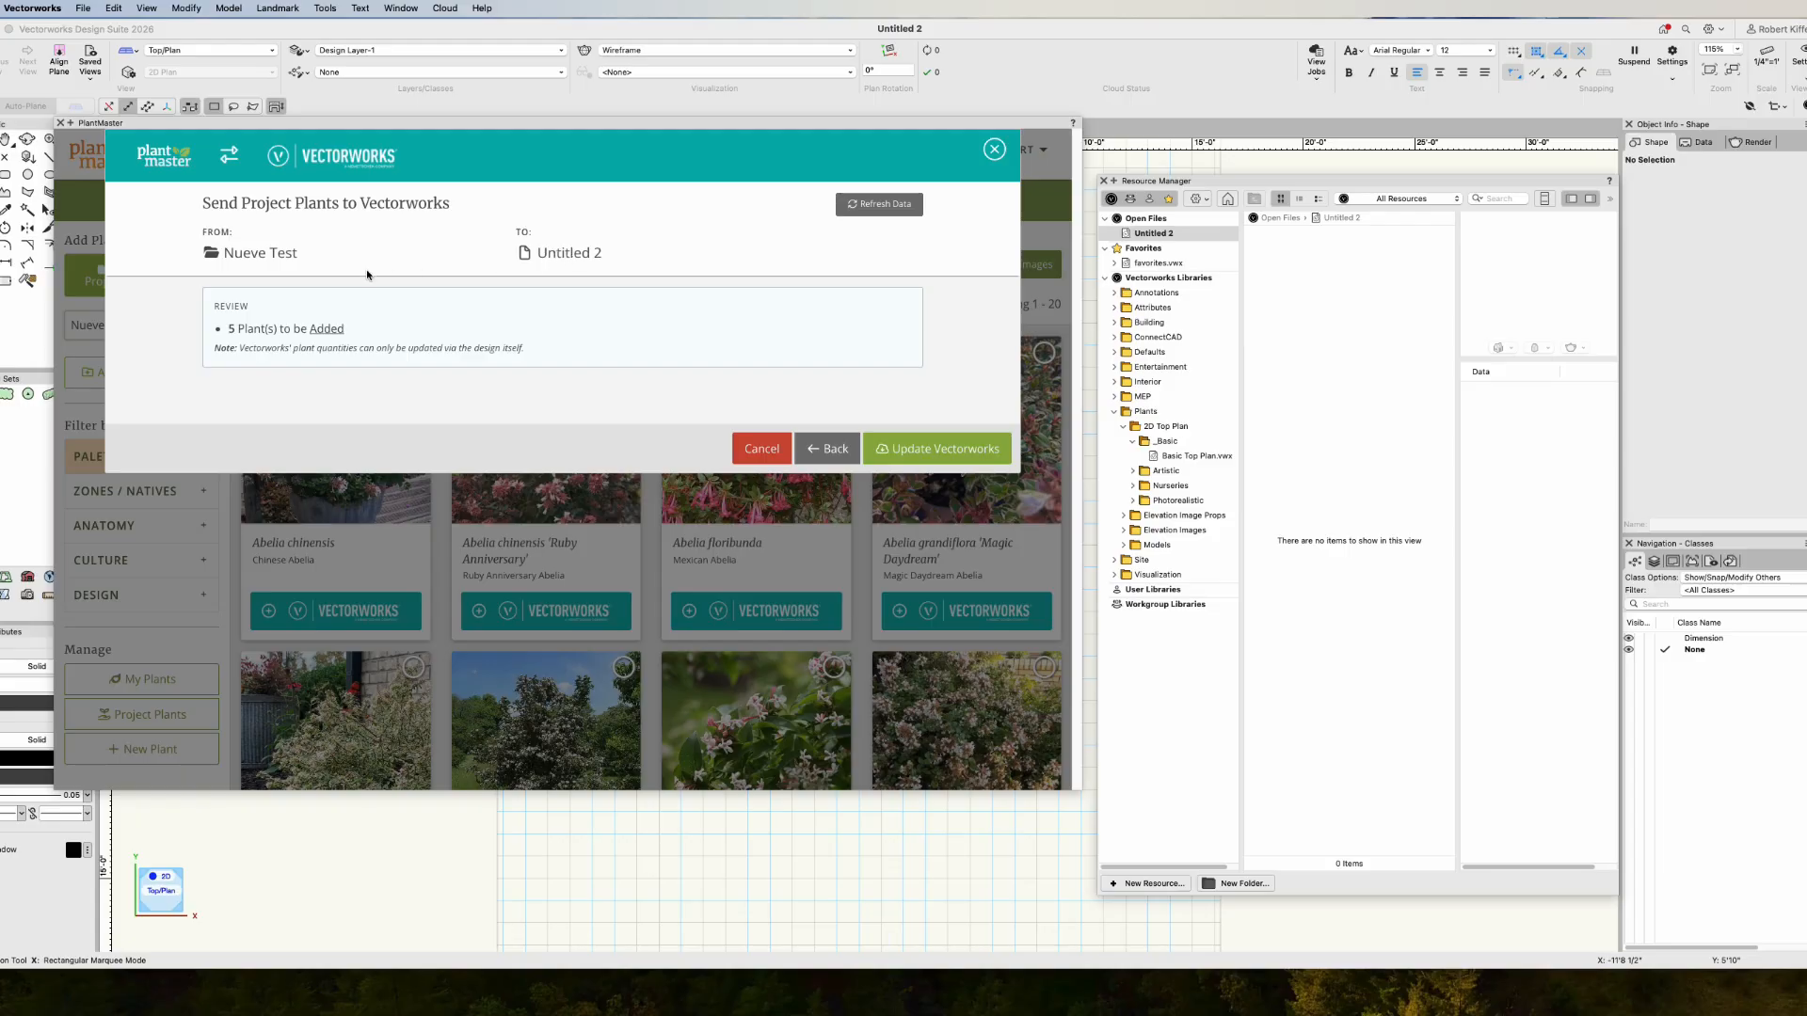
{"action": "left_click_drag", "start_coordinate": [233, 256], "coordinate": [322, 258]}
{"action": "left_click_drag", "start_coordinate": [536, 252], "coordinate": [605, 253]}
{"action": "left_click", "coordinate": [879, 209]}
{"action": "left_click", "coordinate": [938, 456]}
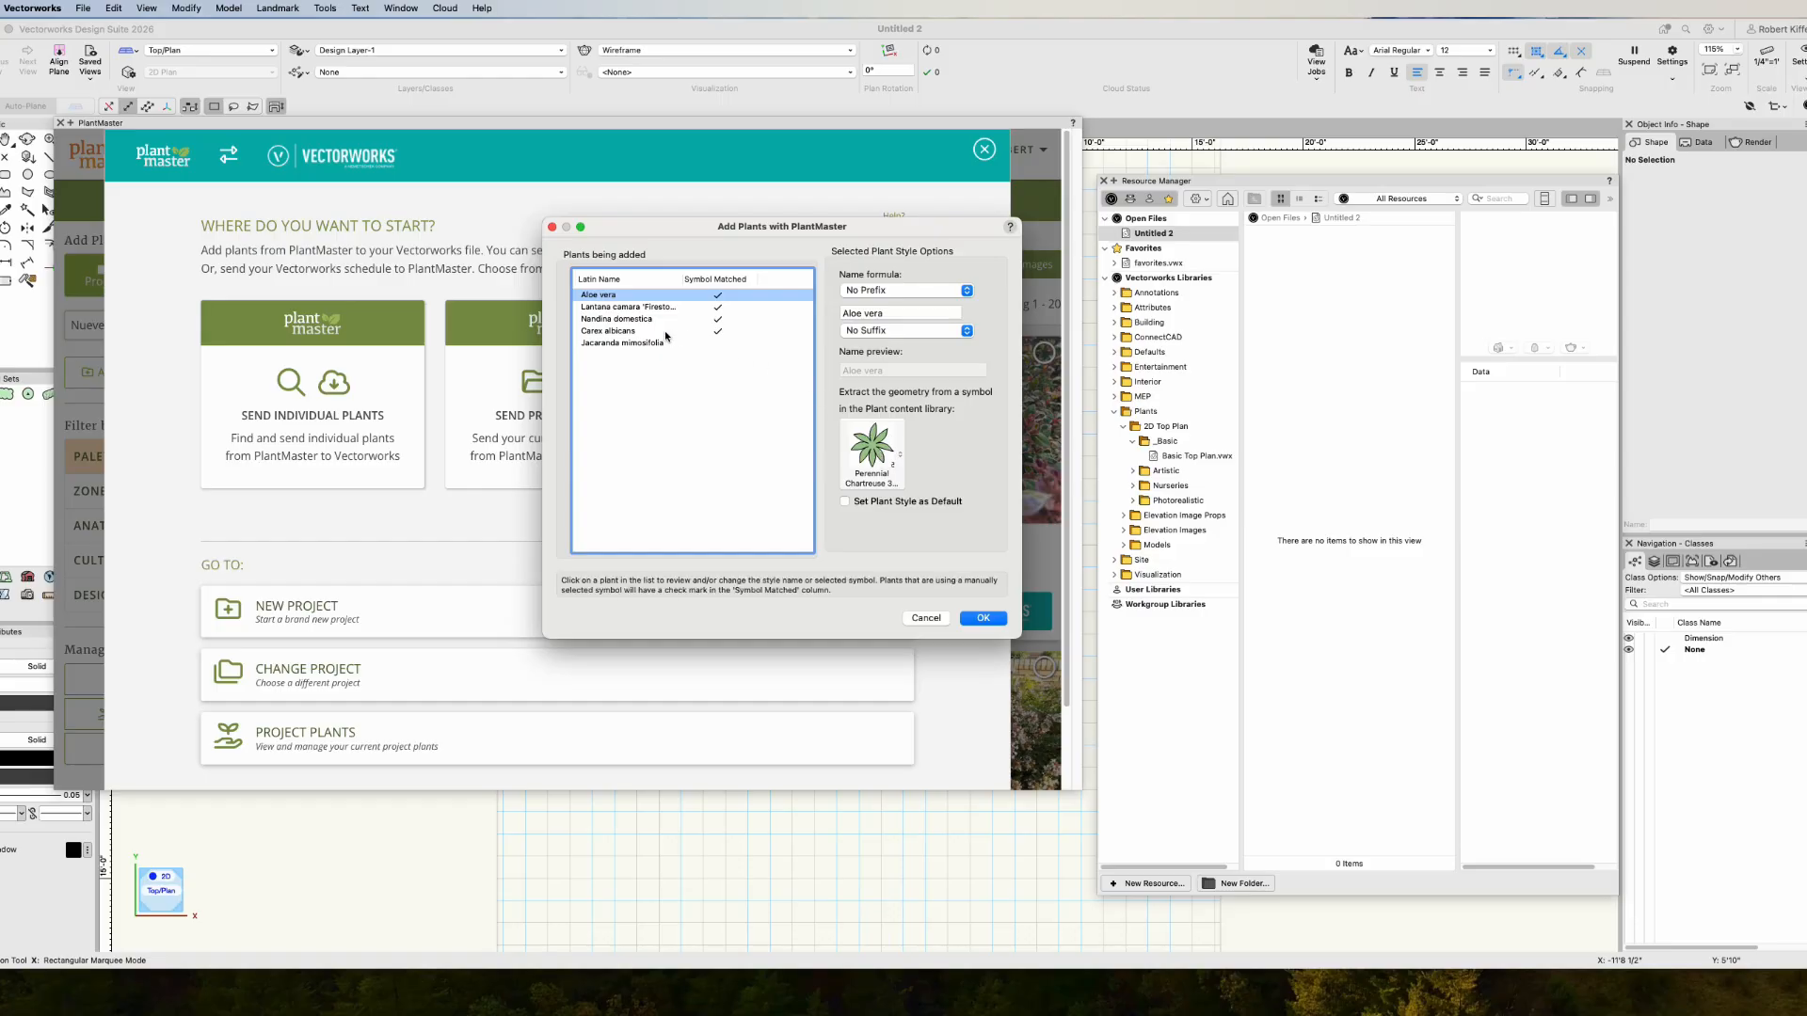
- Review the incoming plants' symbols, assign the Tree Lilac 29 30pct symbol to Jacaranda mimosifolia, and add the plants to the file
{"action": "left_click", "coordinate": [618, 308]}
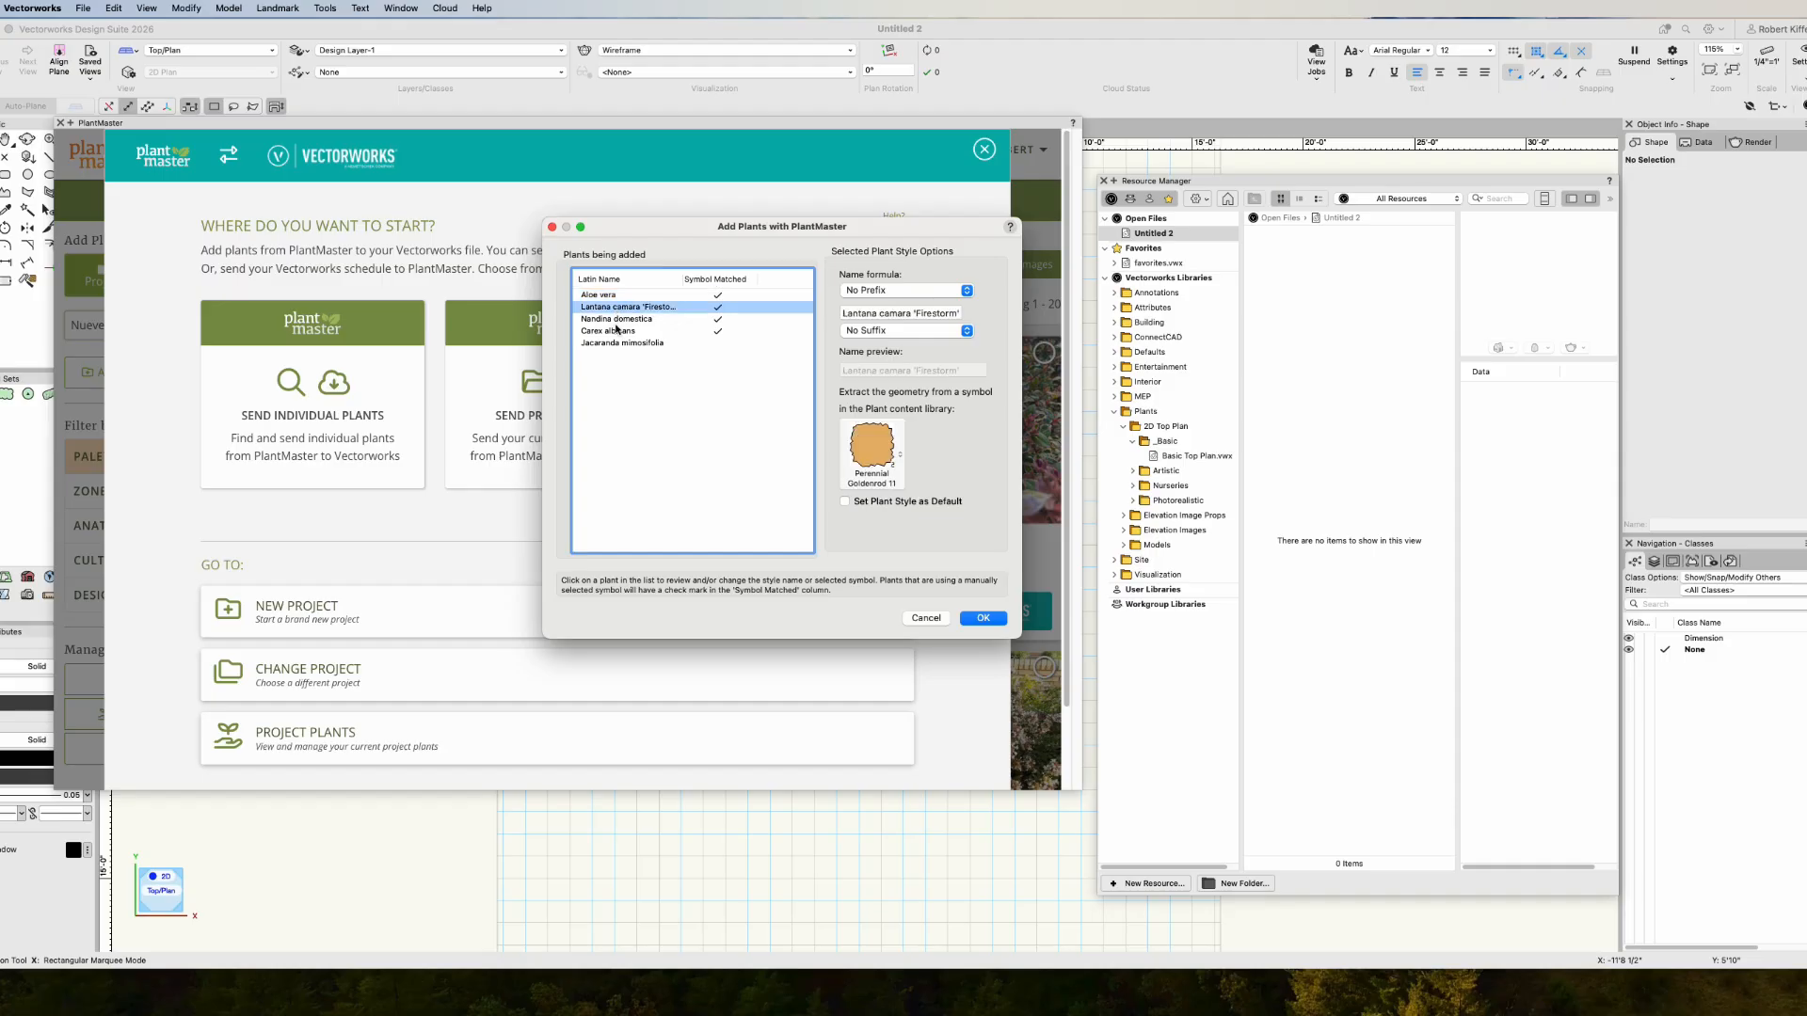
{"action": "left_click", "coordinate": [620, 320]}
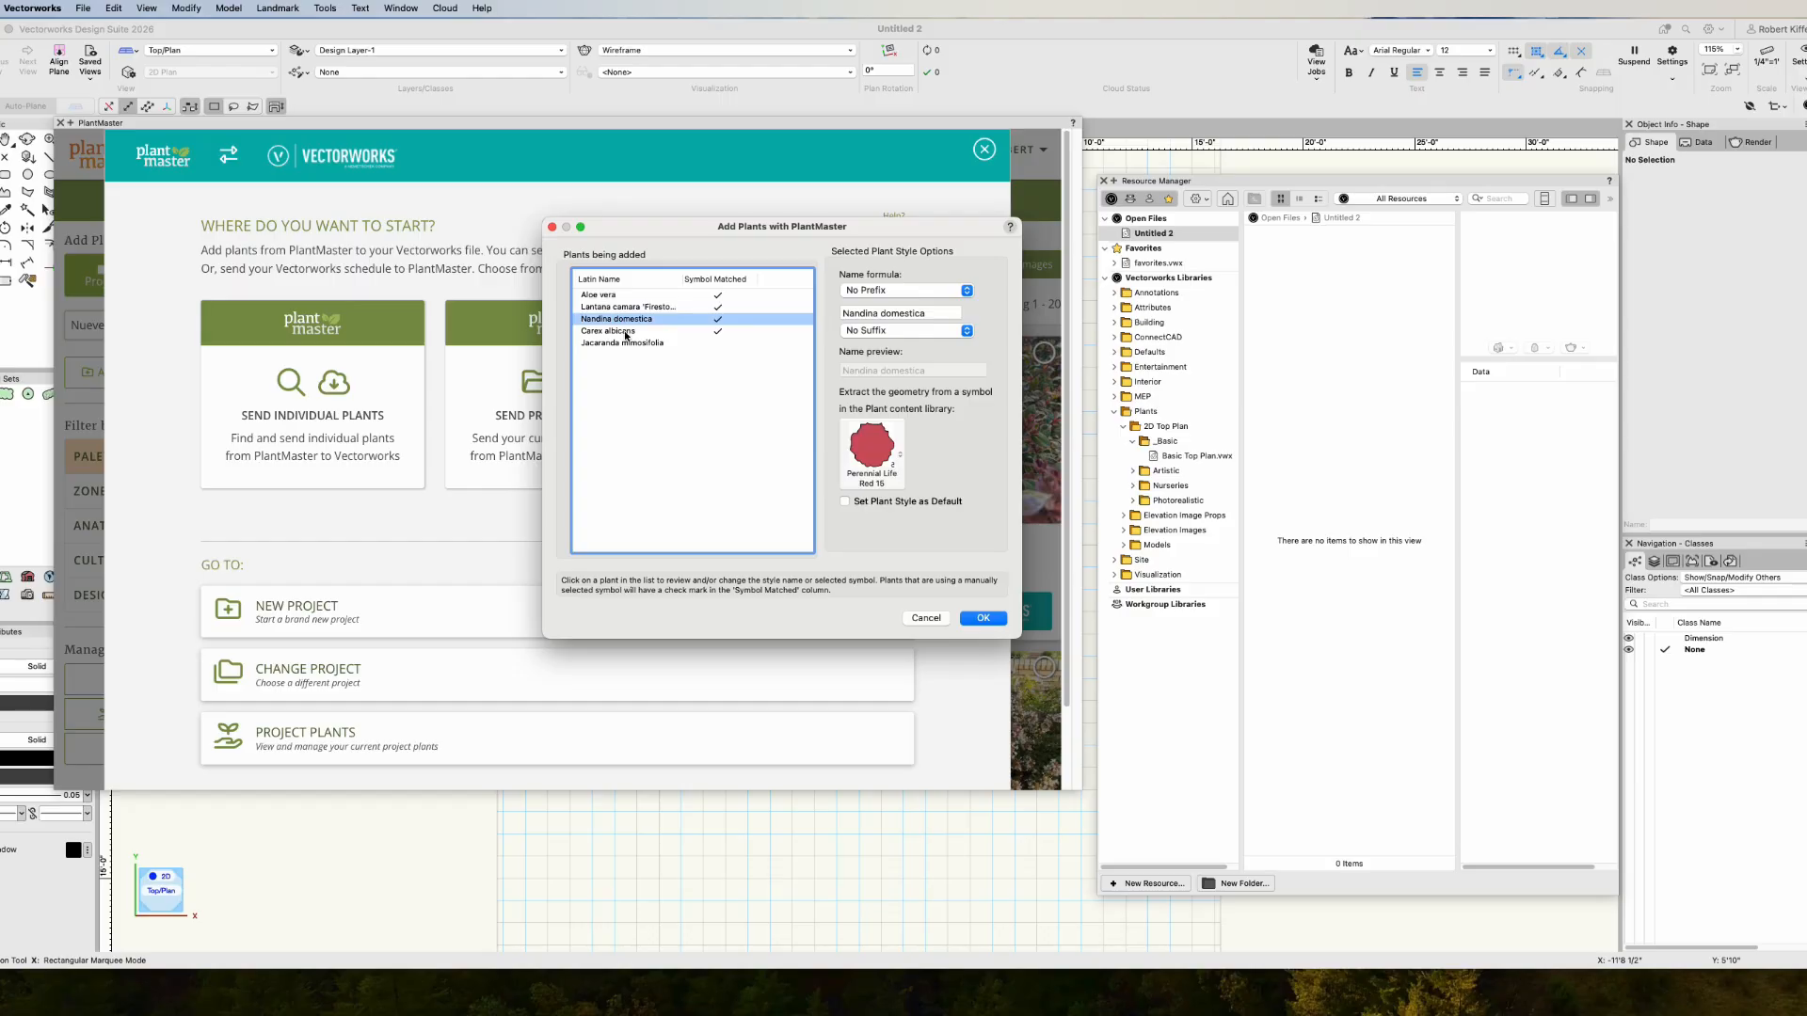
{"action": "left_click", "coordinate": [627, 332]}
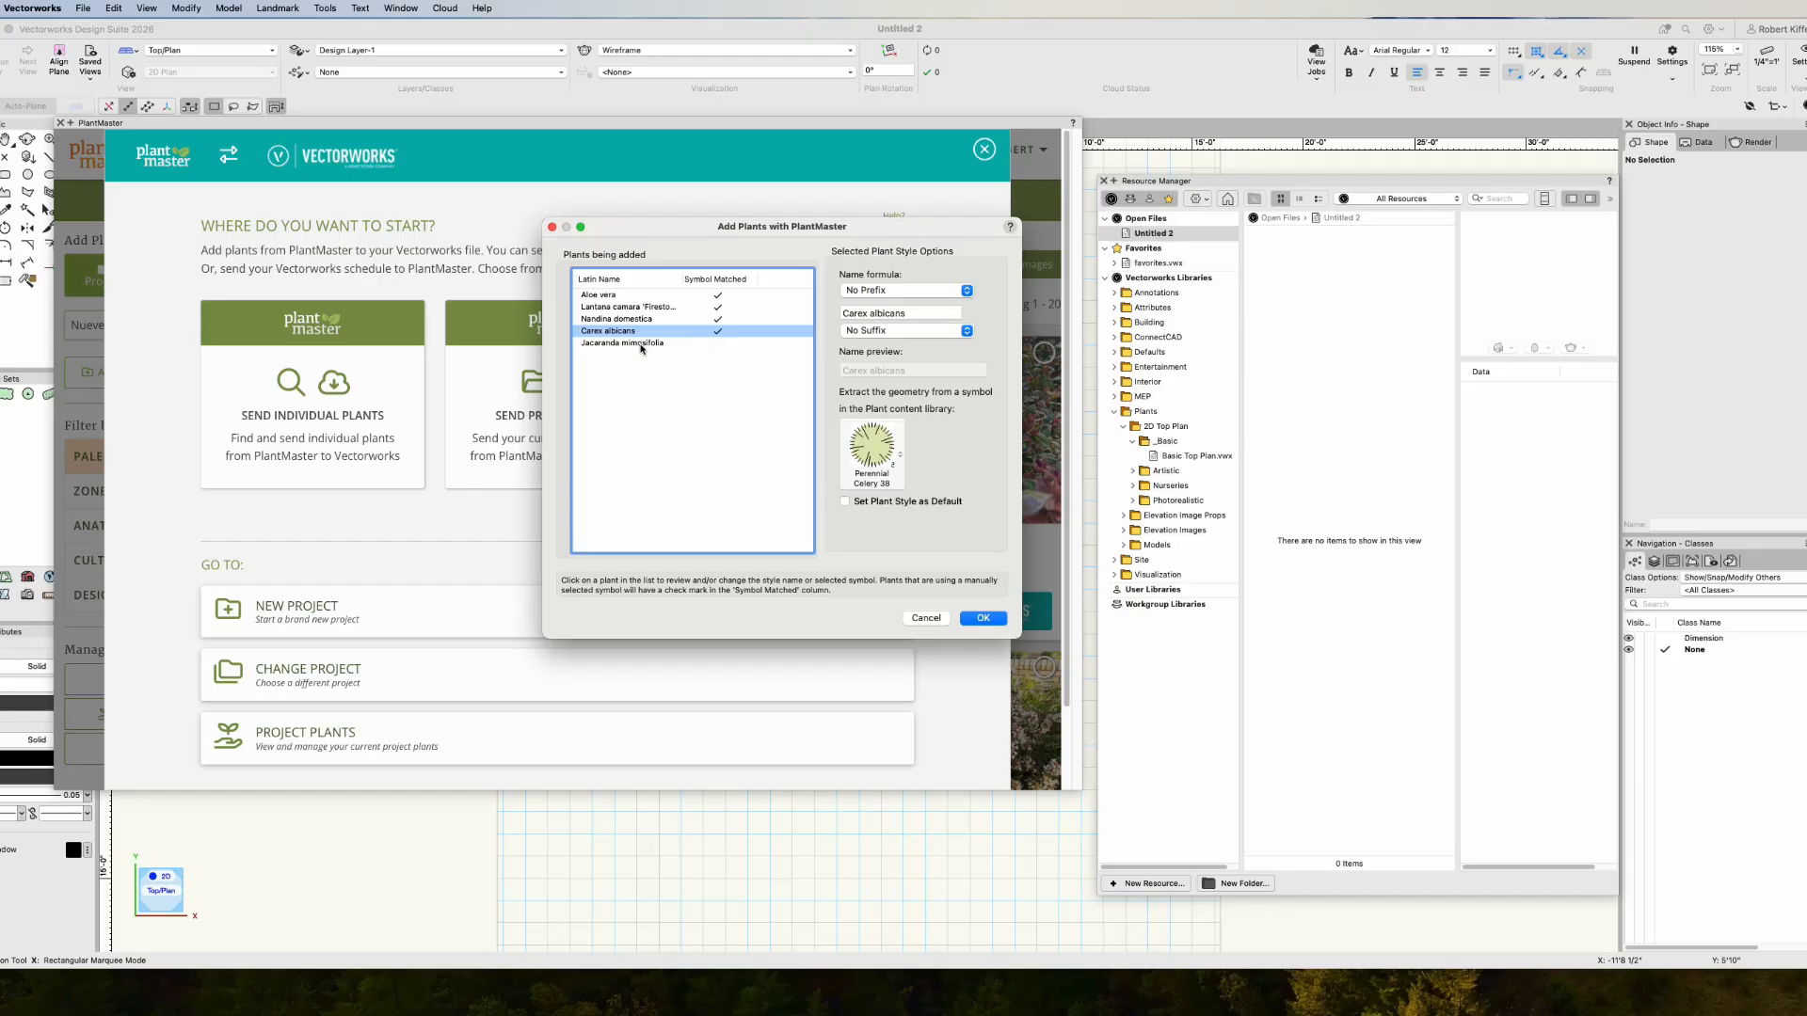
{"action": "left_click", "coordinate": [641, 345]}
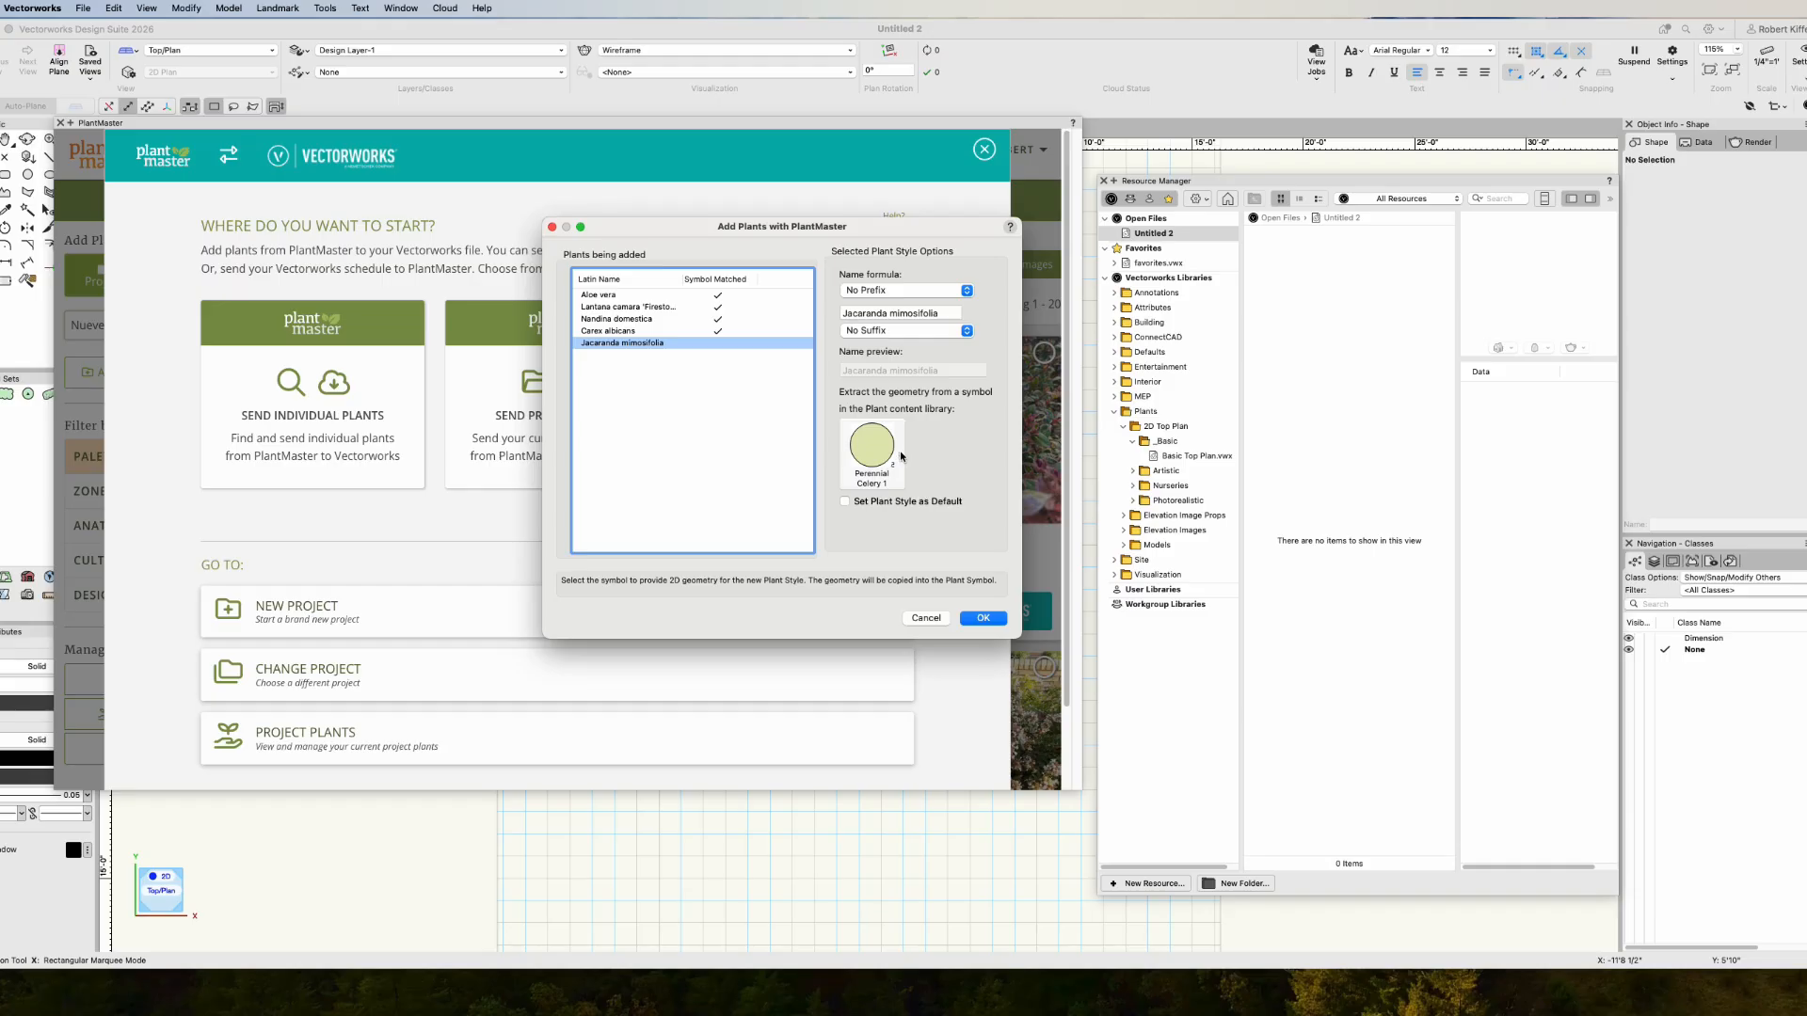
{"action": "left_click", "coordinate": [880, 453]}
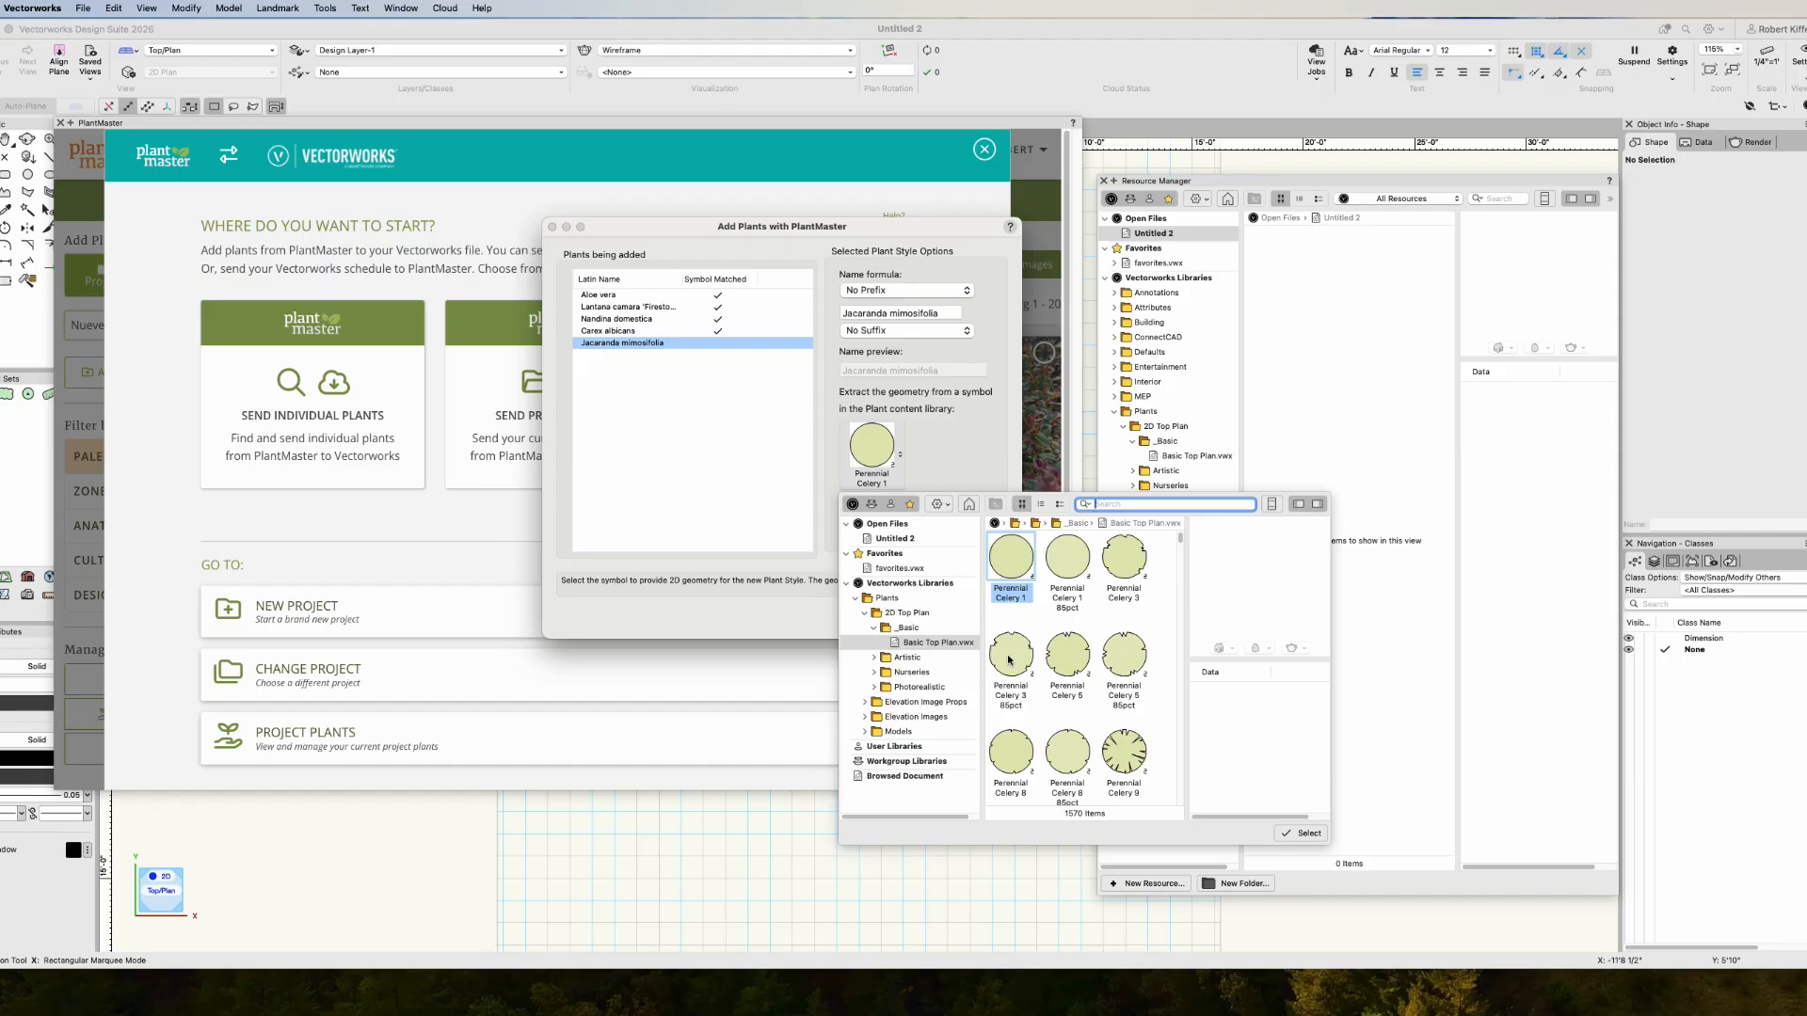
{"action": "left_click", "coordinate": [1117, 505]}
{"action": "type", "text": "tree lilac"}
{"action": "key", "text": "Return"}
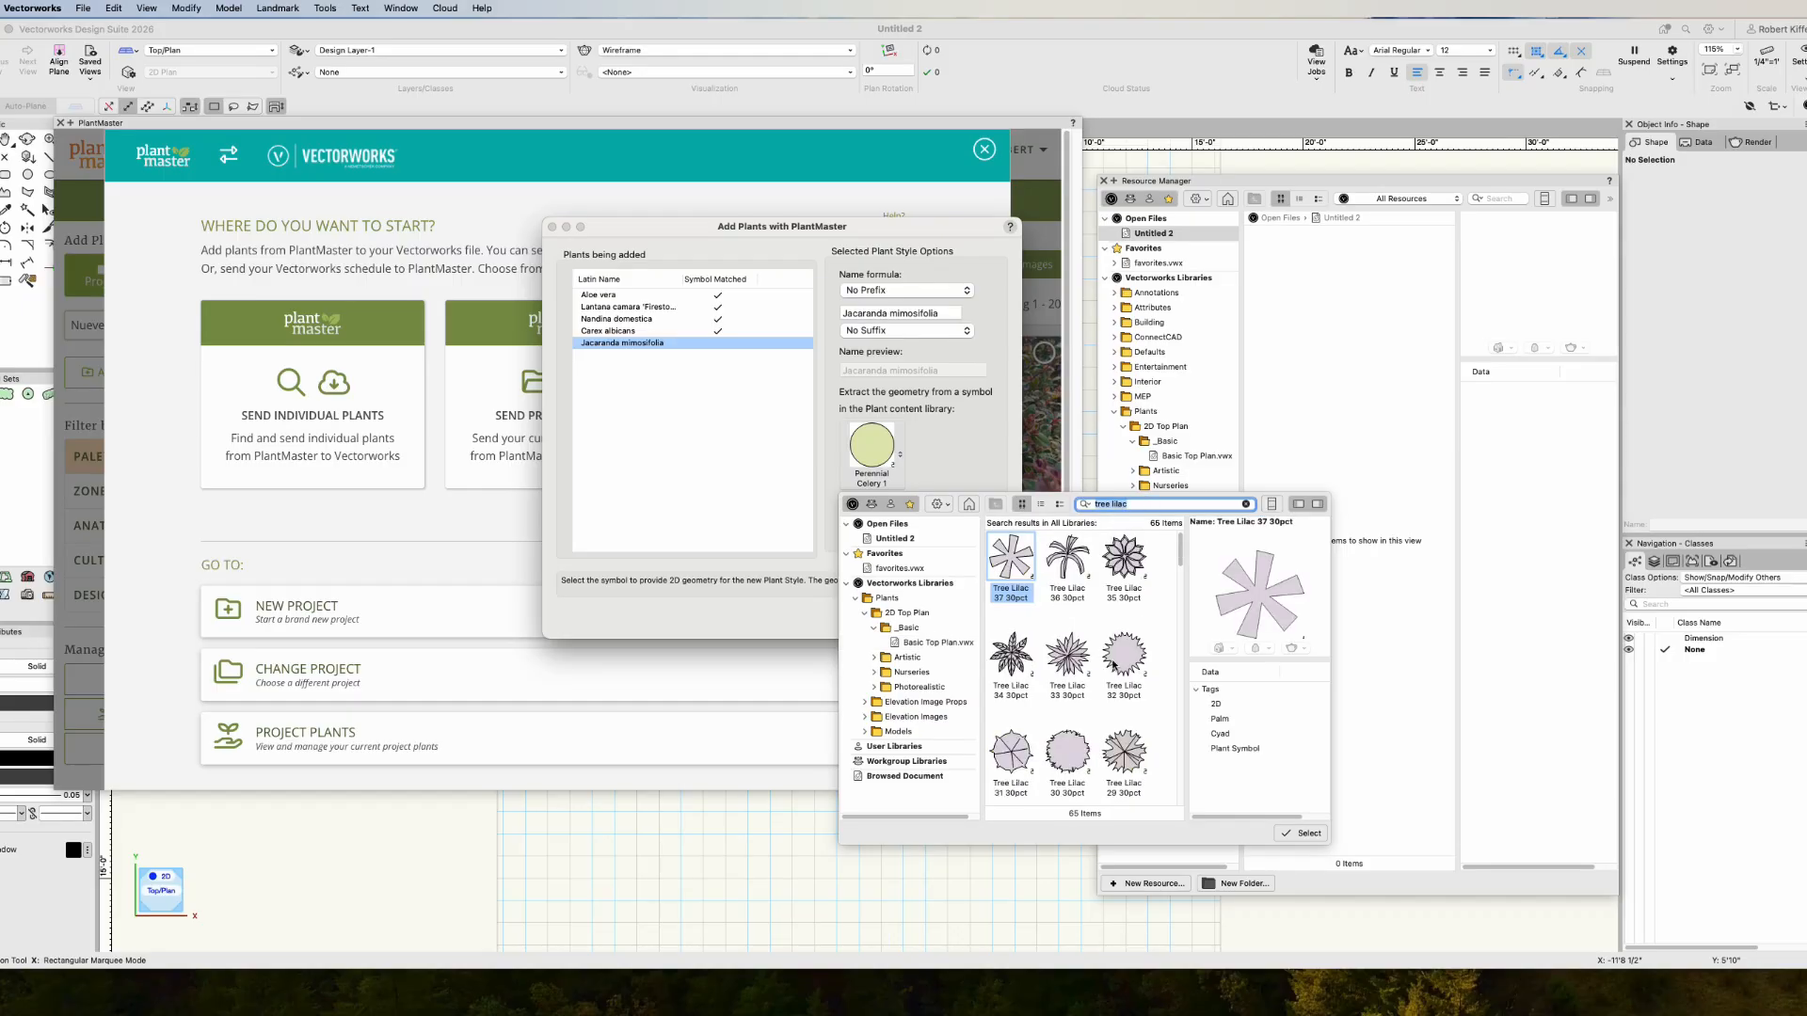
{"action": "left_click", "coordinate": [1123, 757]}
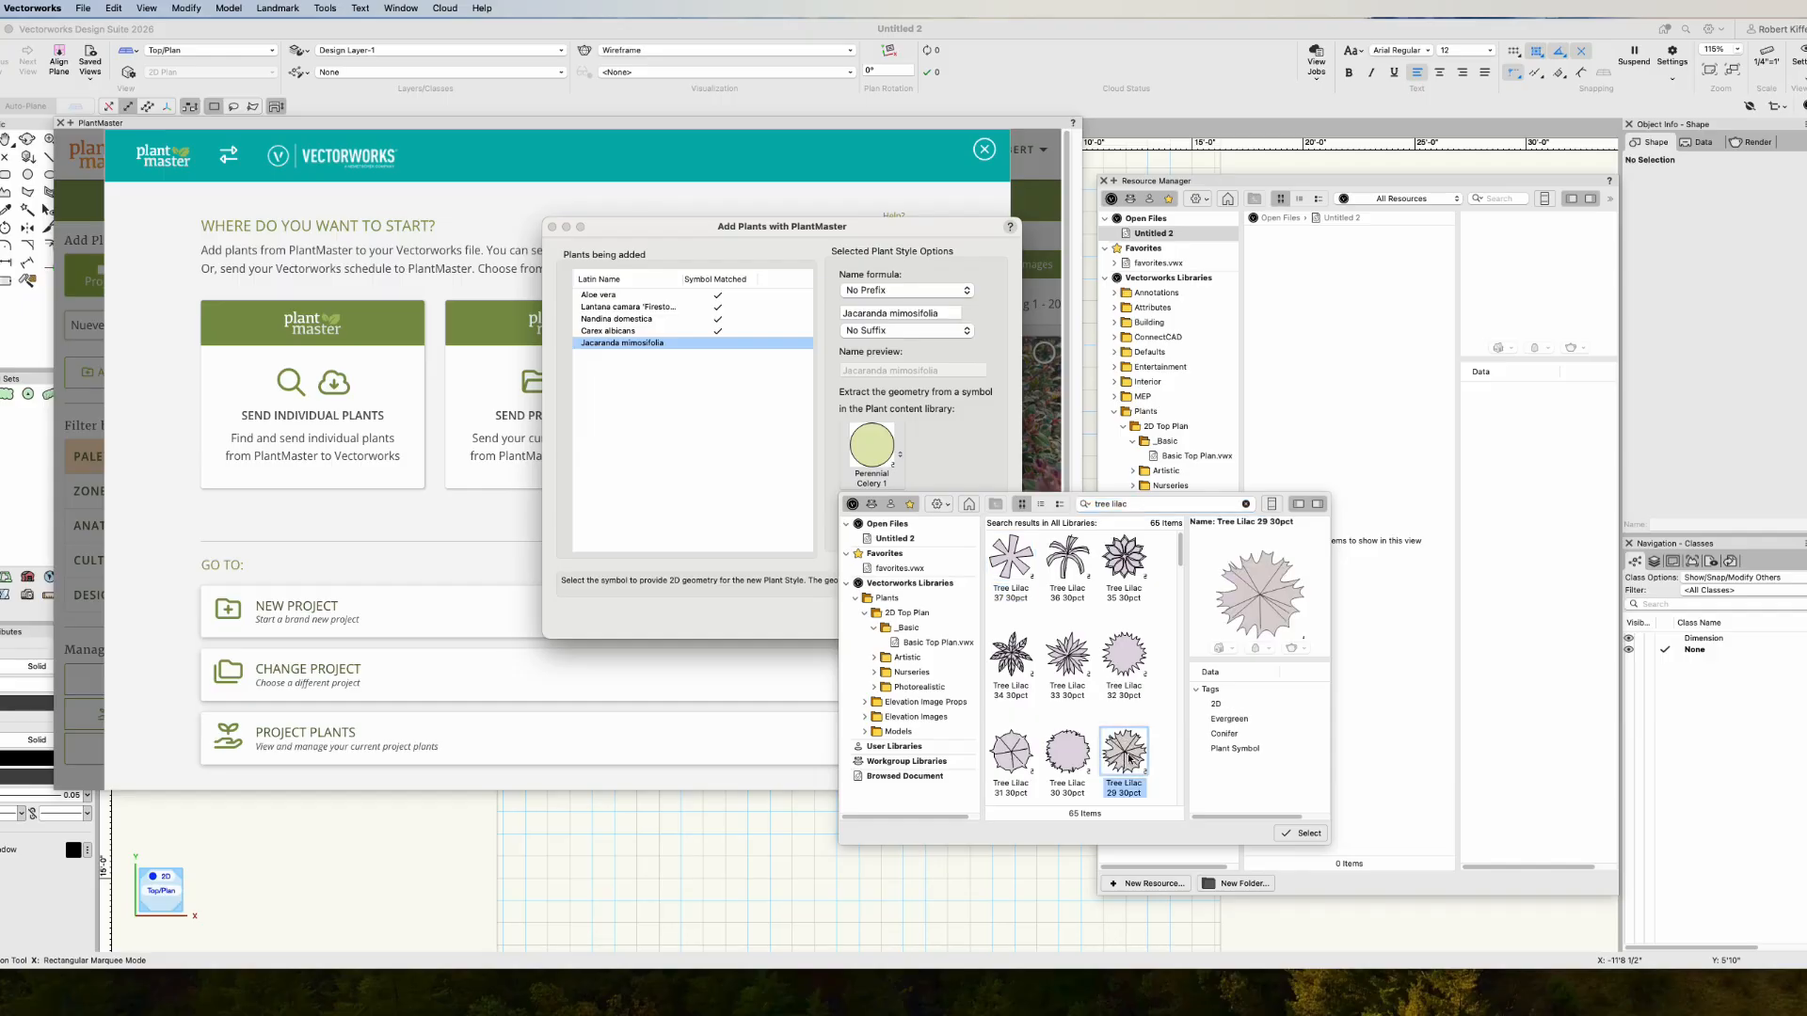
{"action": "left_click", "coordinate": [1303, 833]}
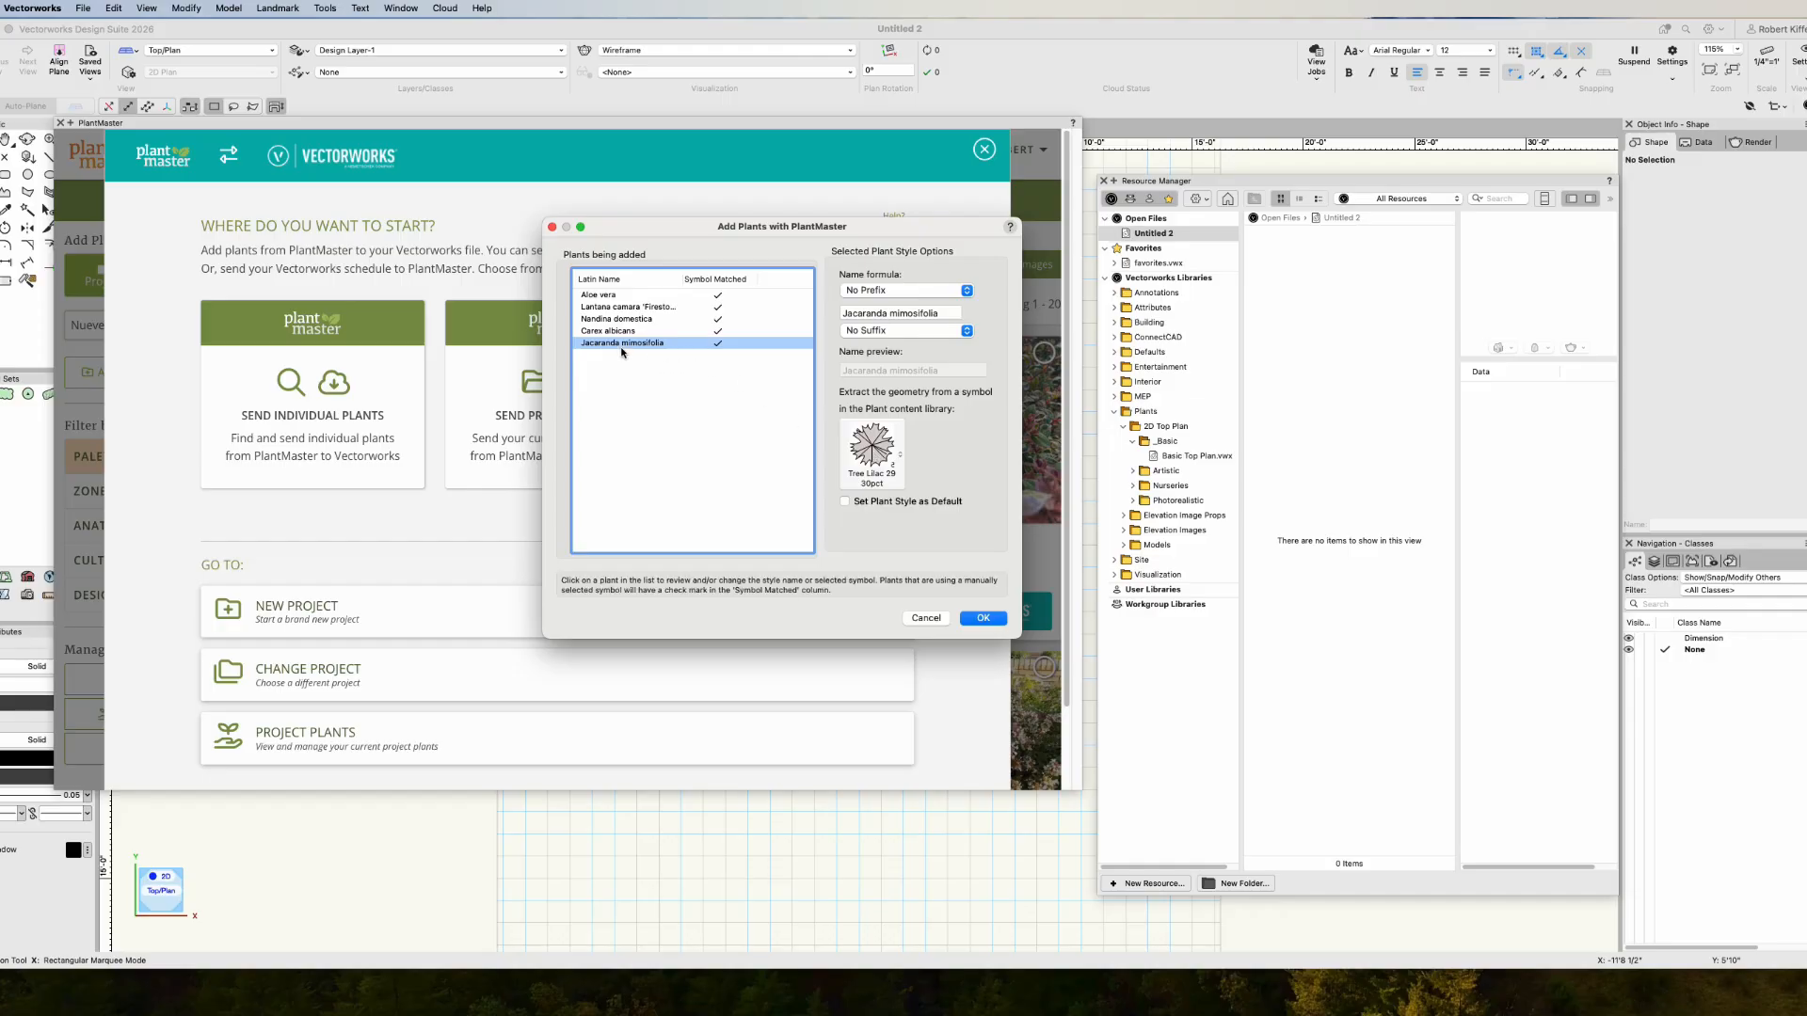
{"action": "left_click", "coordinate": [984, 622]}
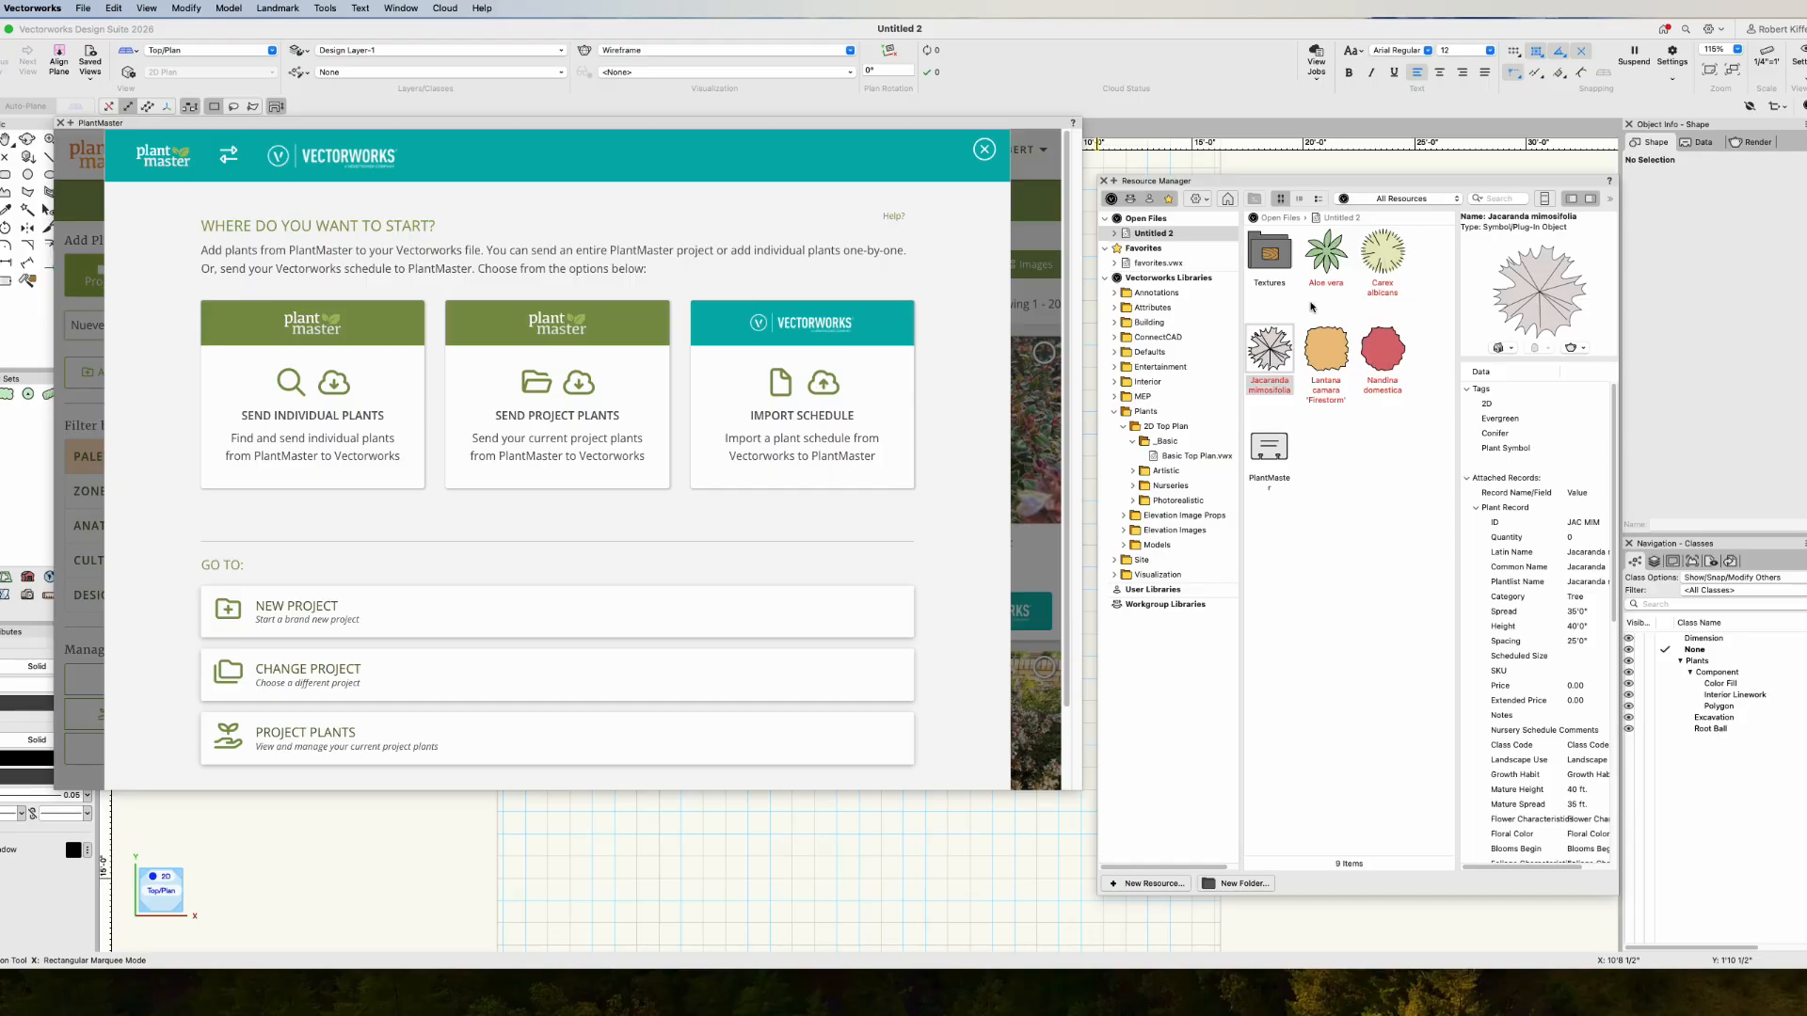
- Place two each of Aloe vera, Carex albicans and Nandina domestica, plus one Lantana camara 'Firestorm' and one Jacaranda mimosifolia, in the drawing
{"action": "double_click", "coordinate": [72, 126]}
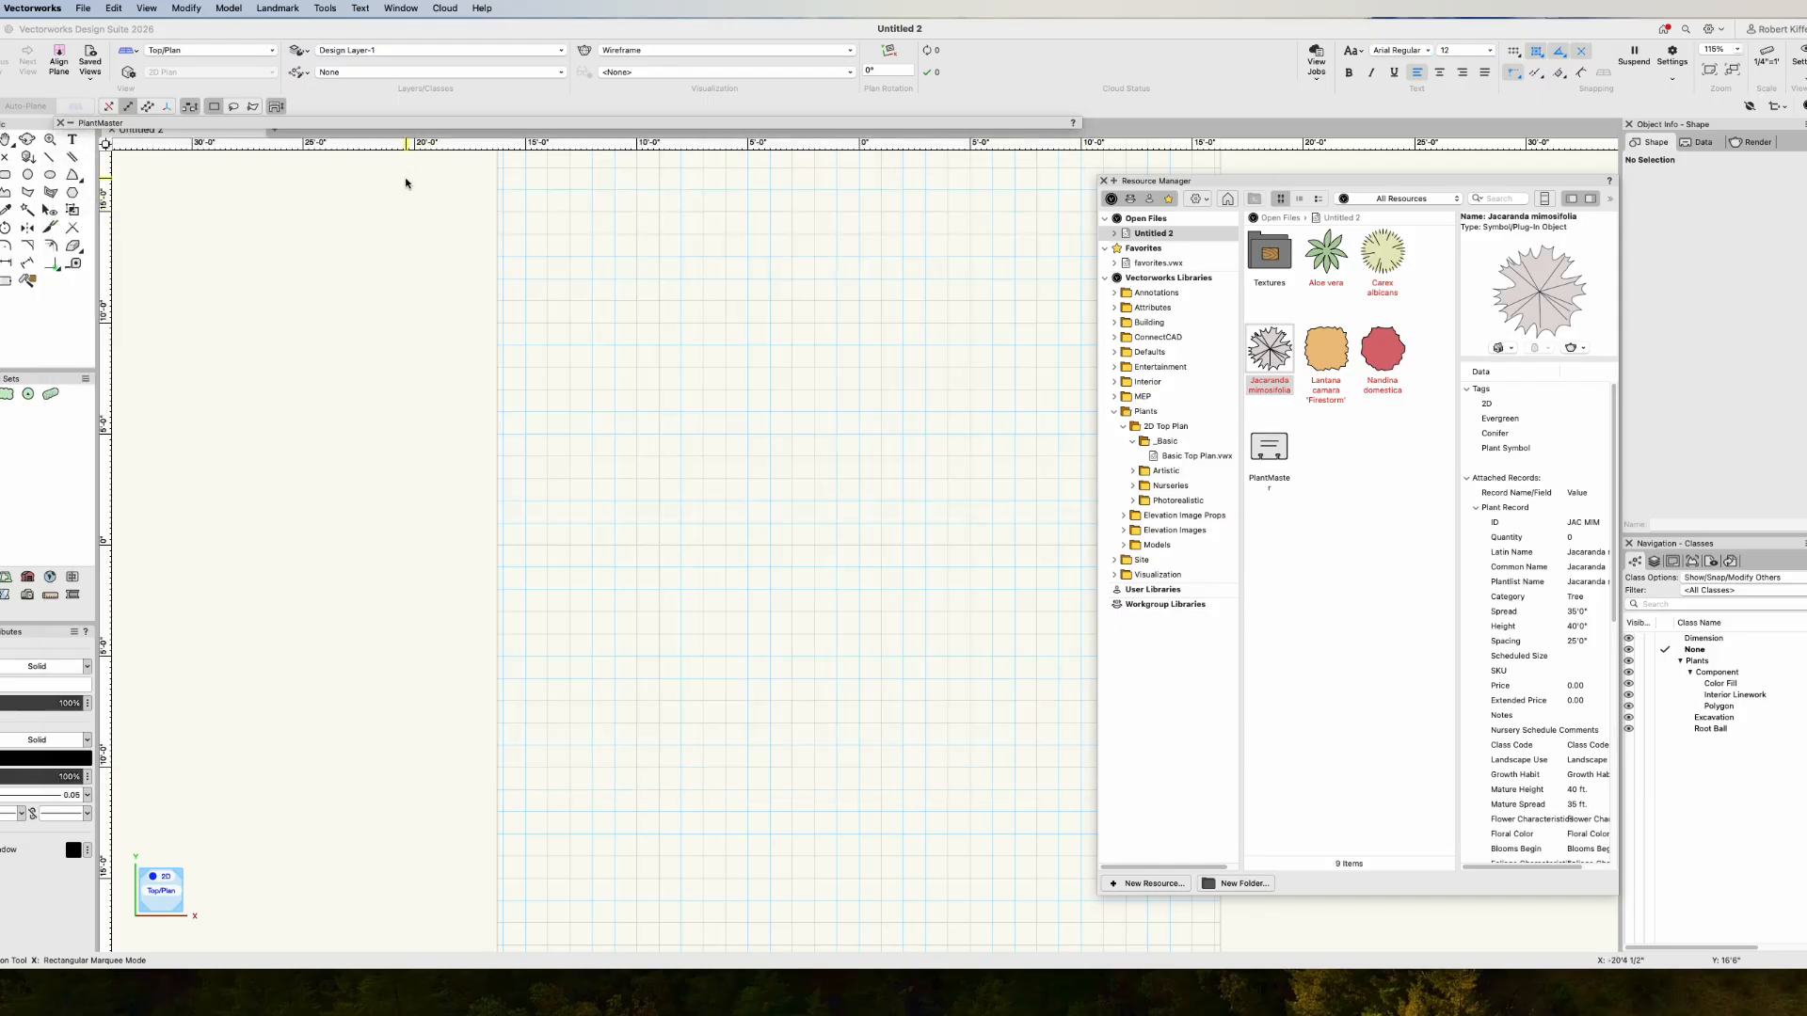
{"action": "left_click_drag", "start_coordinate": [1327, 254], "coordinate": [774, 351]}
{"action": "left_click_drag", "start_coordinate": [1389, 267], "coordinate": [836, 321]}
{"action": "left_click_drag", "start_coordinate": [1394, 359], "coordinate": [850, 377]}
{"action": "left_click_drag", "start_coordinate": [1326, 363], "coordinate": [896, 341]}
{"action": "left_click_drag", "start_coordinate": [1270, 351], "coordinate": [922, 396]}
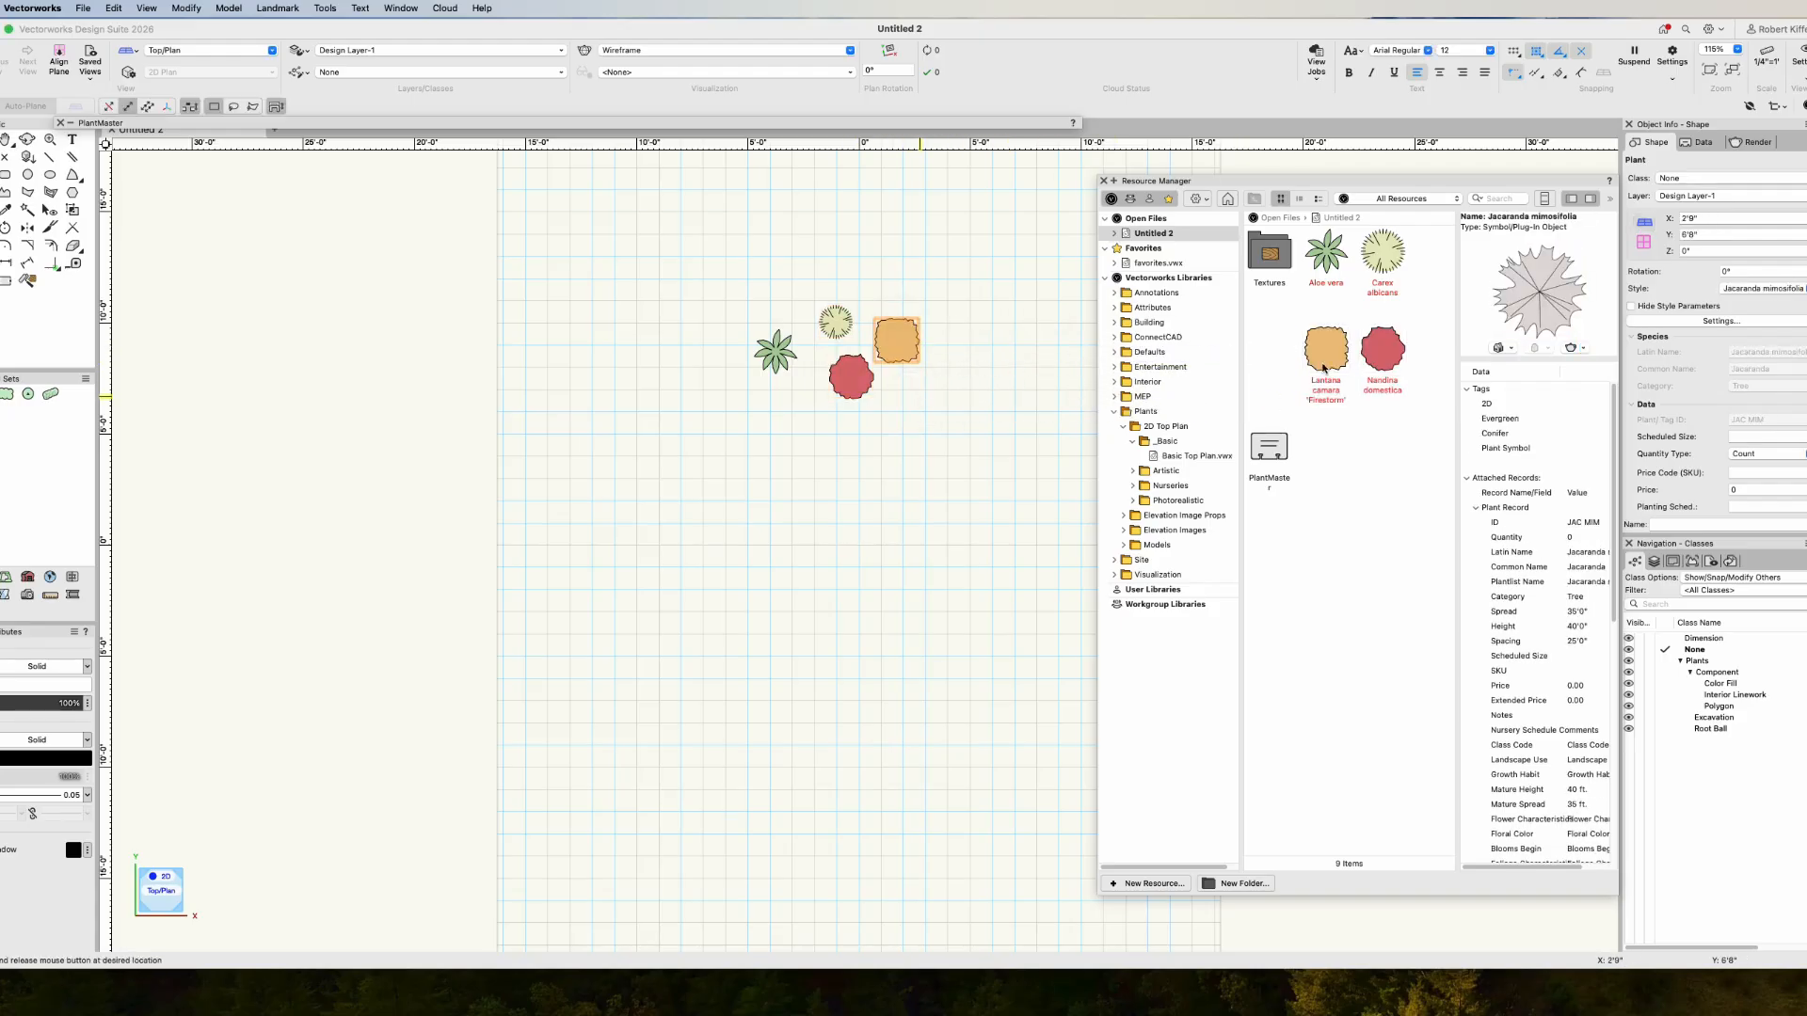
{"action": "mouse_move", "coordinate": [1383, 353]}
{"action": "left_mouse_down"}
{"action": "mouse_move", "coordinate": [1089, 355]}
{"action": "mouse_move", "coordinate": [774, 314]}
{"action": "mouse_move", "coordinate": [794, 291]}
{"action": "left_mouse_up"}
{"action": "left_click_drag", "start_coordinate": [1326, 254], "coordinate": [850, 312]}
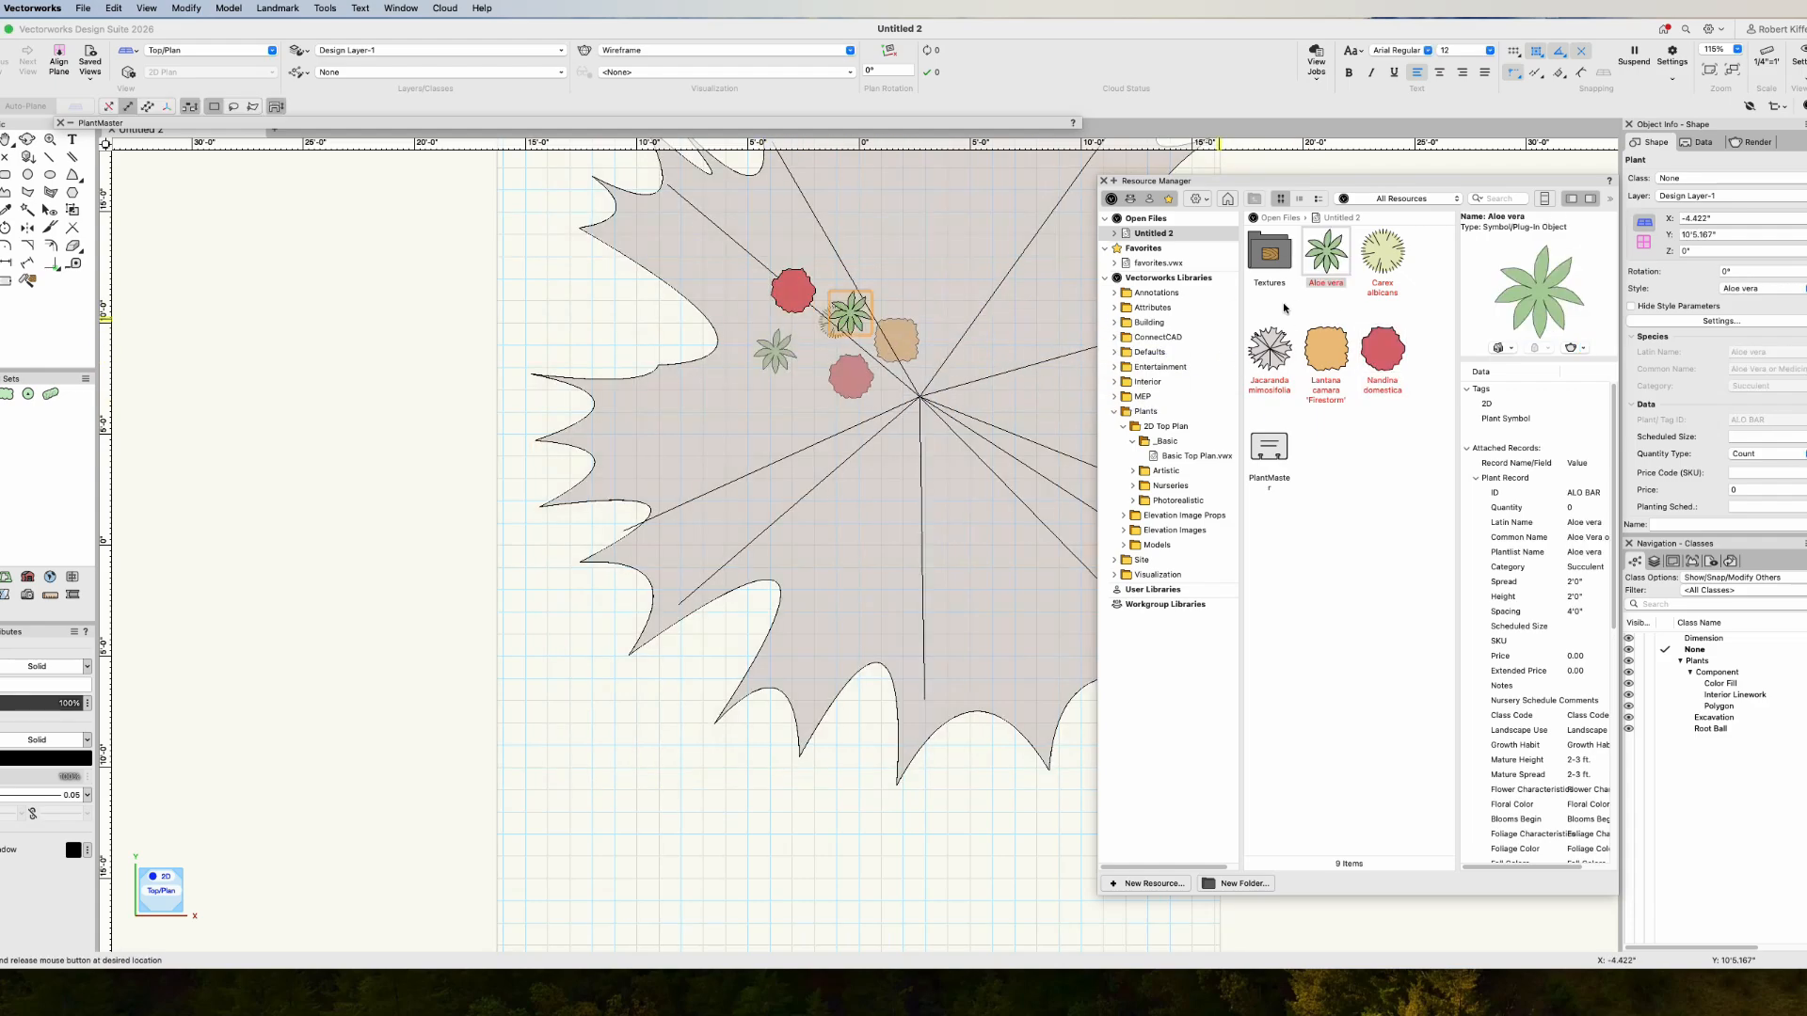
{"action": "left_click_drag", "start_coordinate": [1383, 252], "coordinate": [815, 375]}
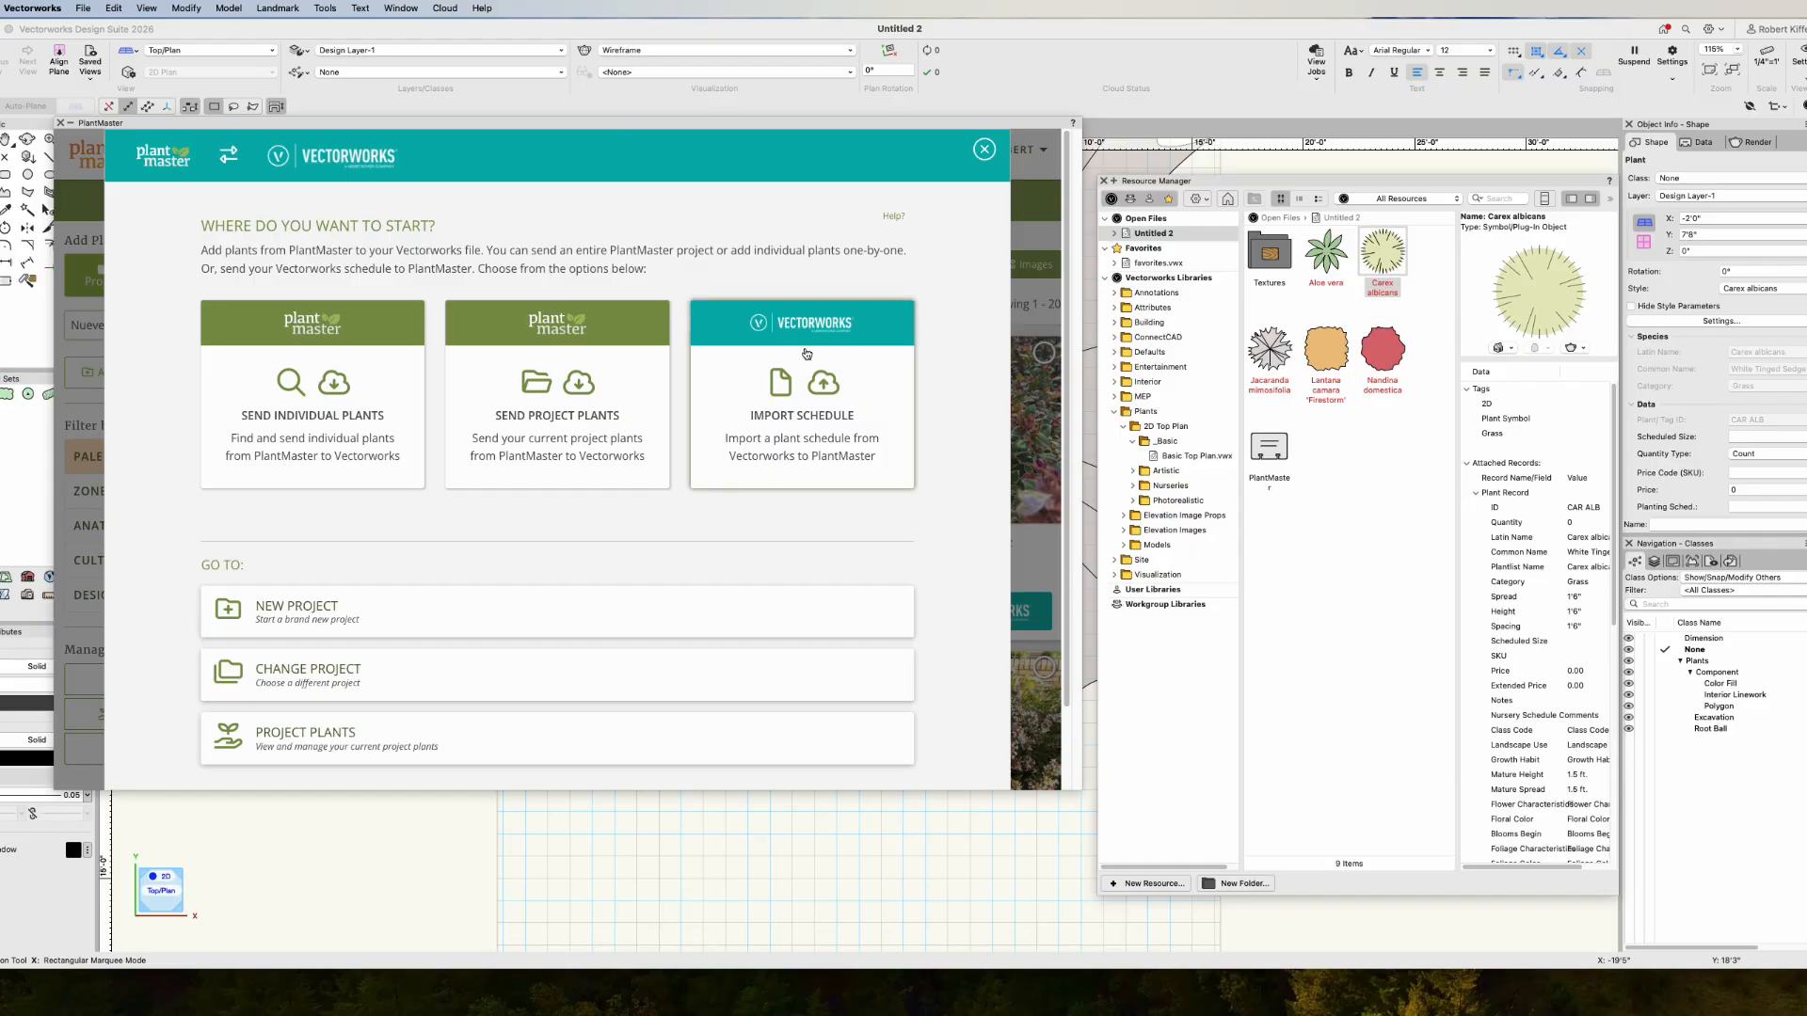
- Import the Untitled 2 plant schedule into the Nueve Test project with refreshed data, updating all plant quantities
{"action": "left_click", "coordinate": [810, 387]}
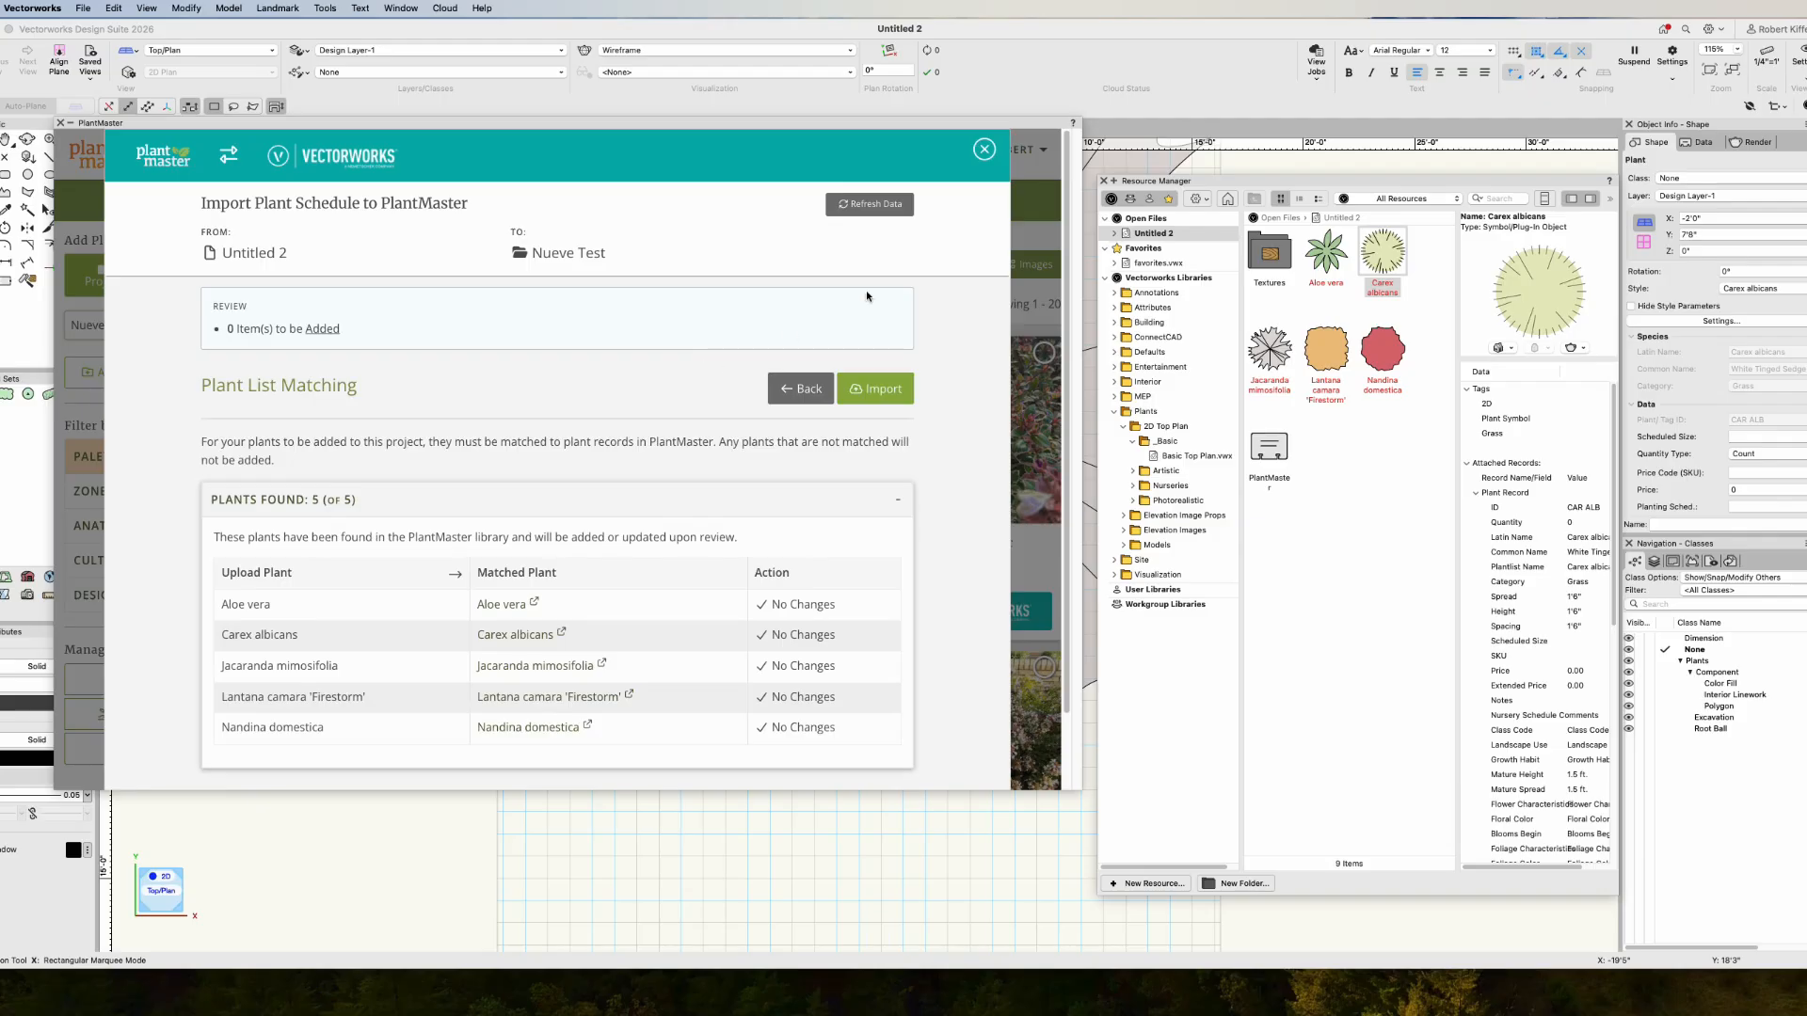
{"action": "left_click", "coordinate": [872, 204]}
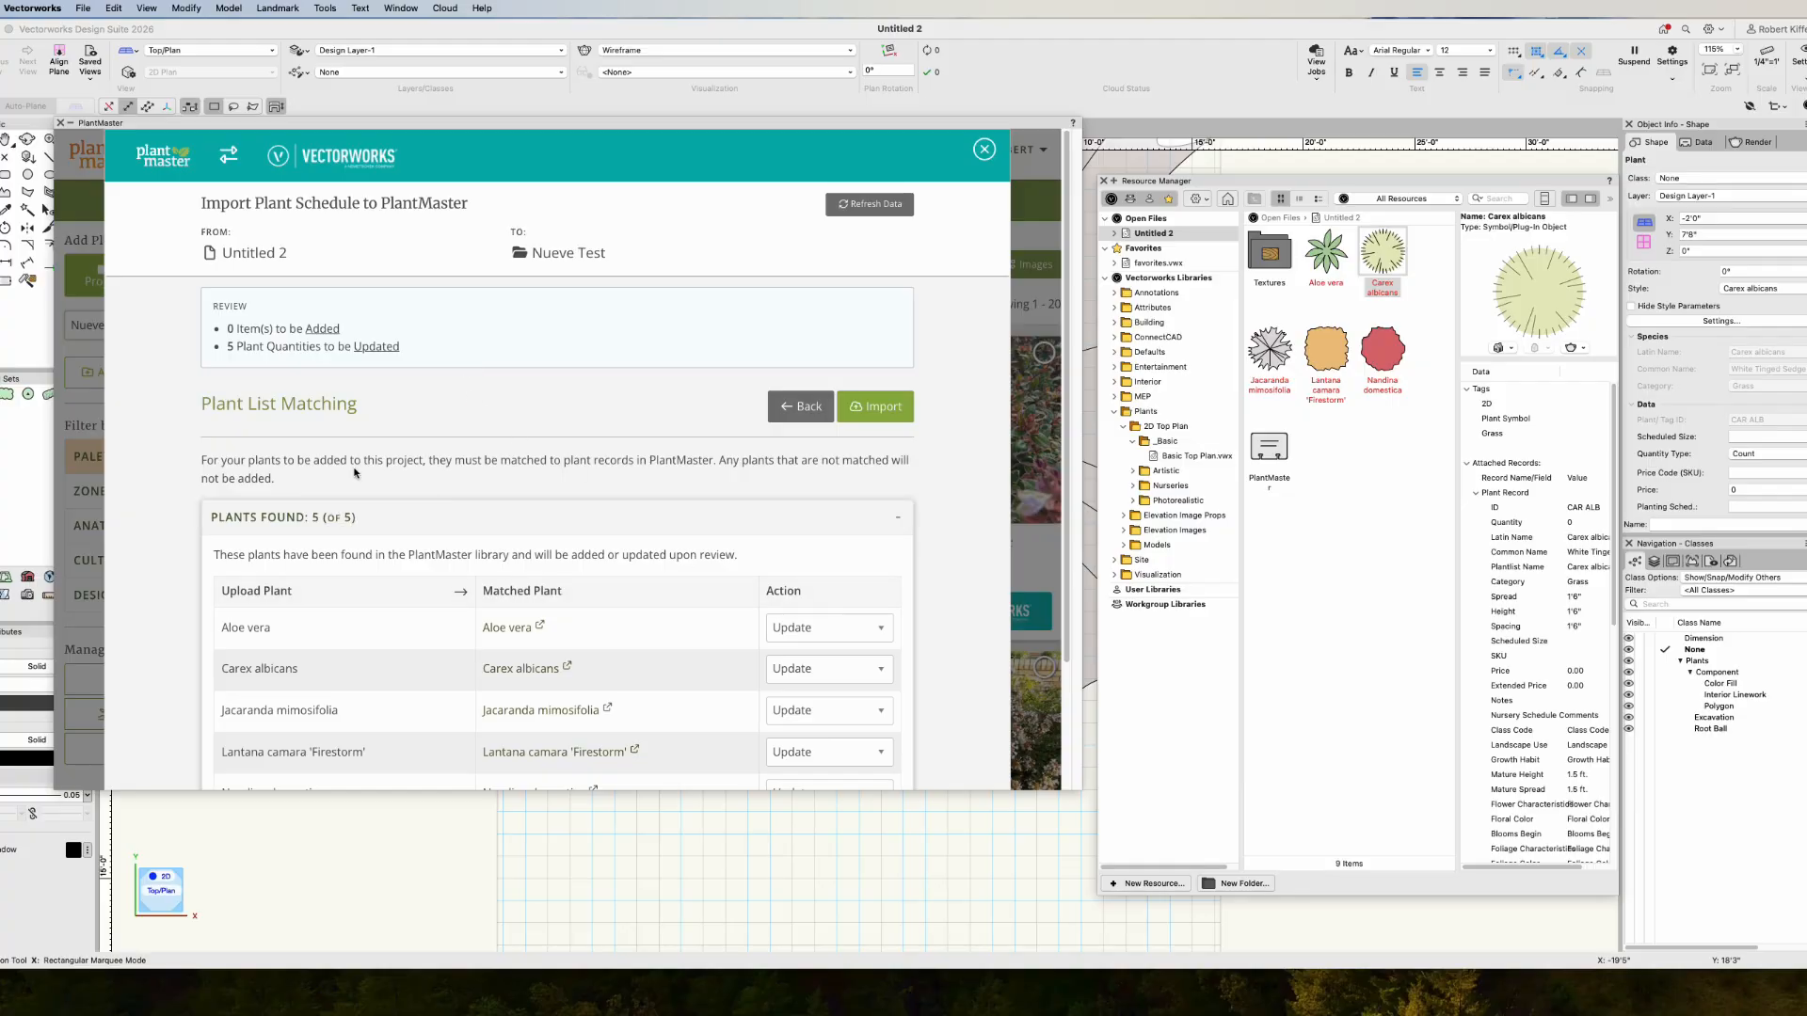
{"action": "scroll", "coordinate": [367, 485], "scroll_direction": "down", "scroll_amount": 3}
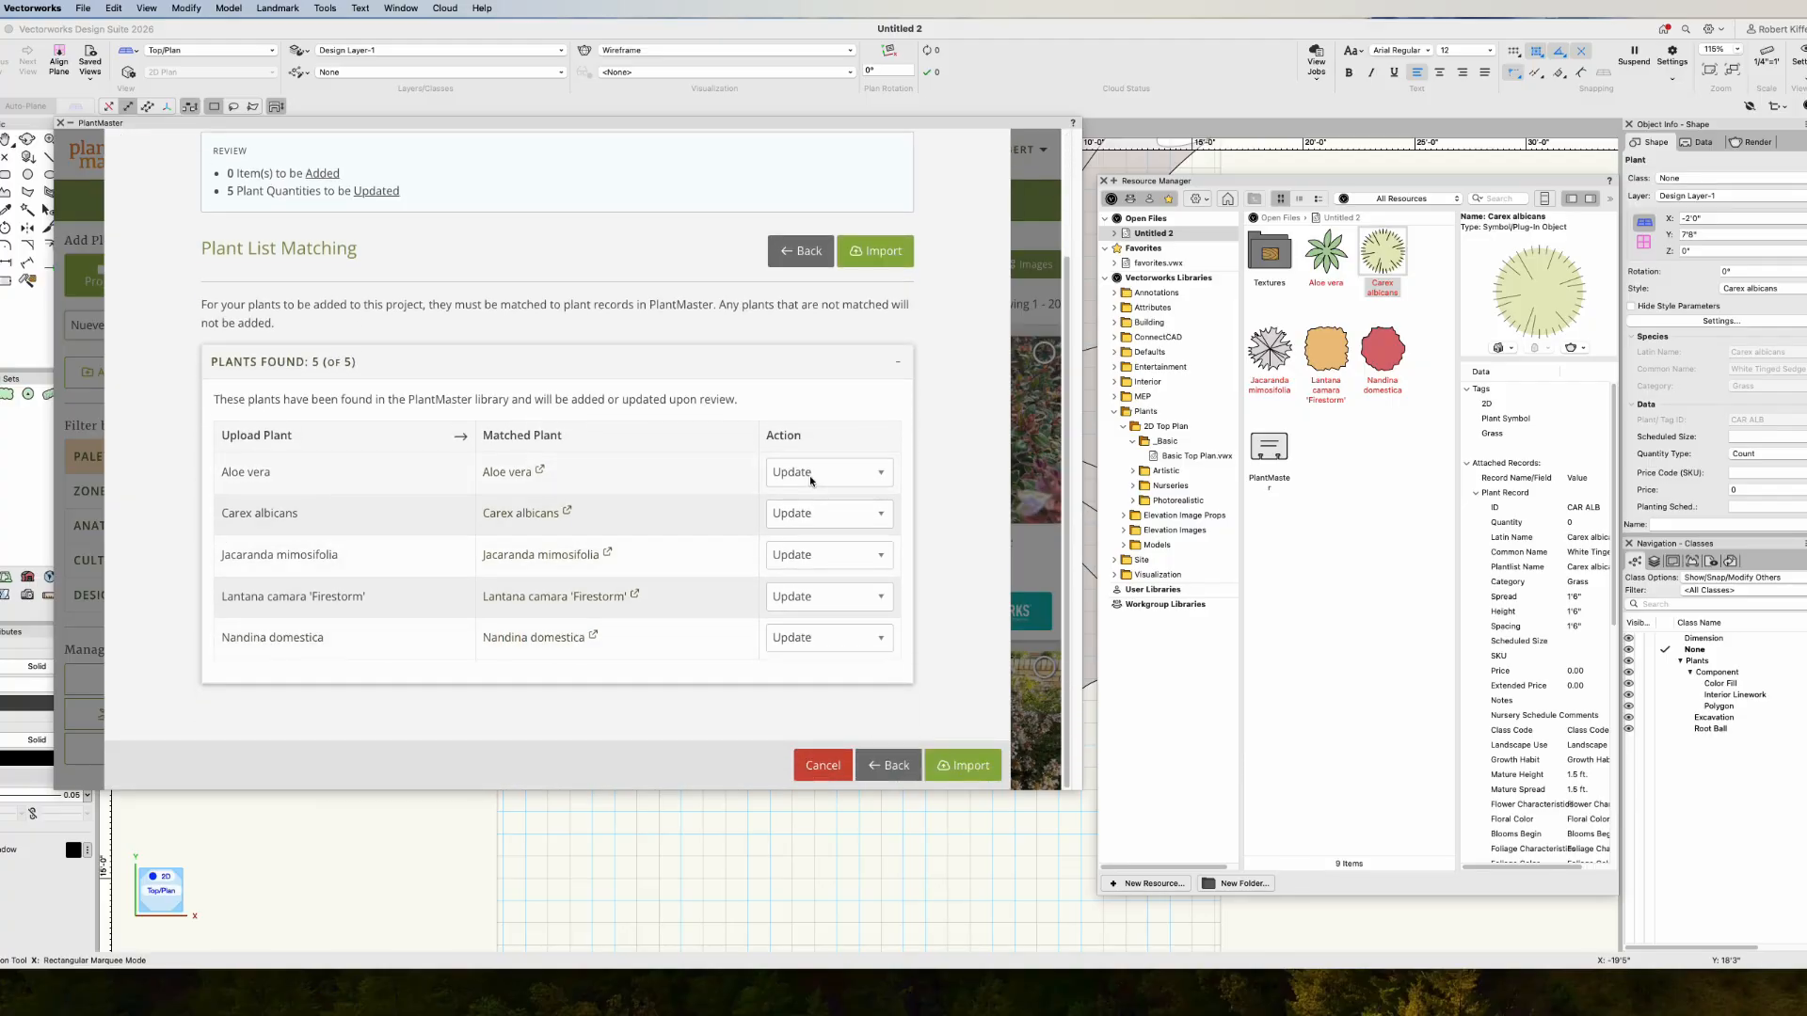
{"action": "left_click", "coordinate": [962, 770]}
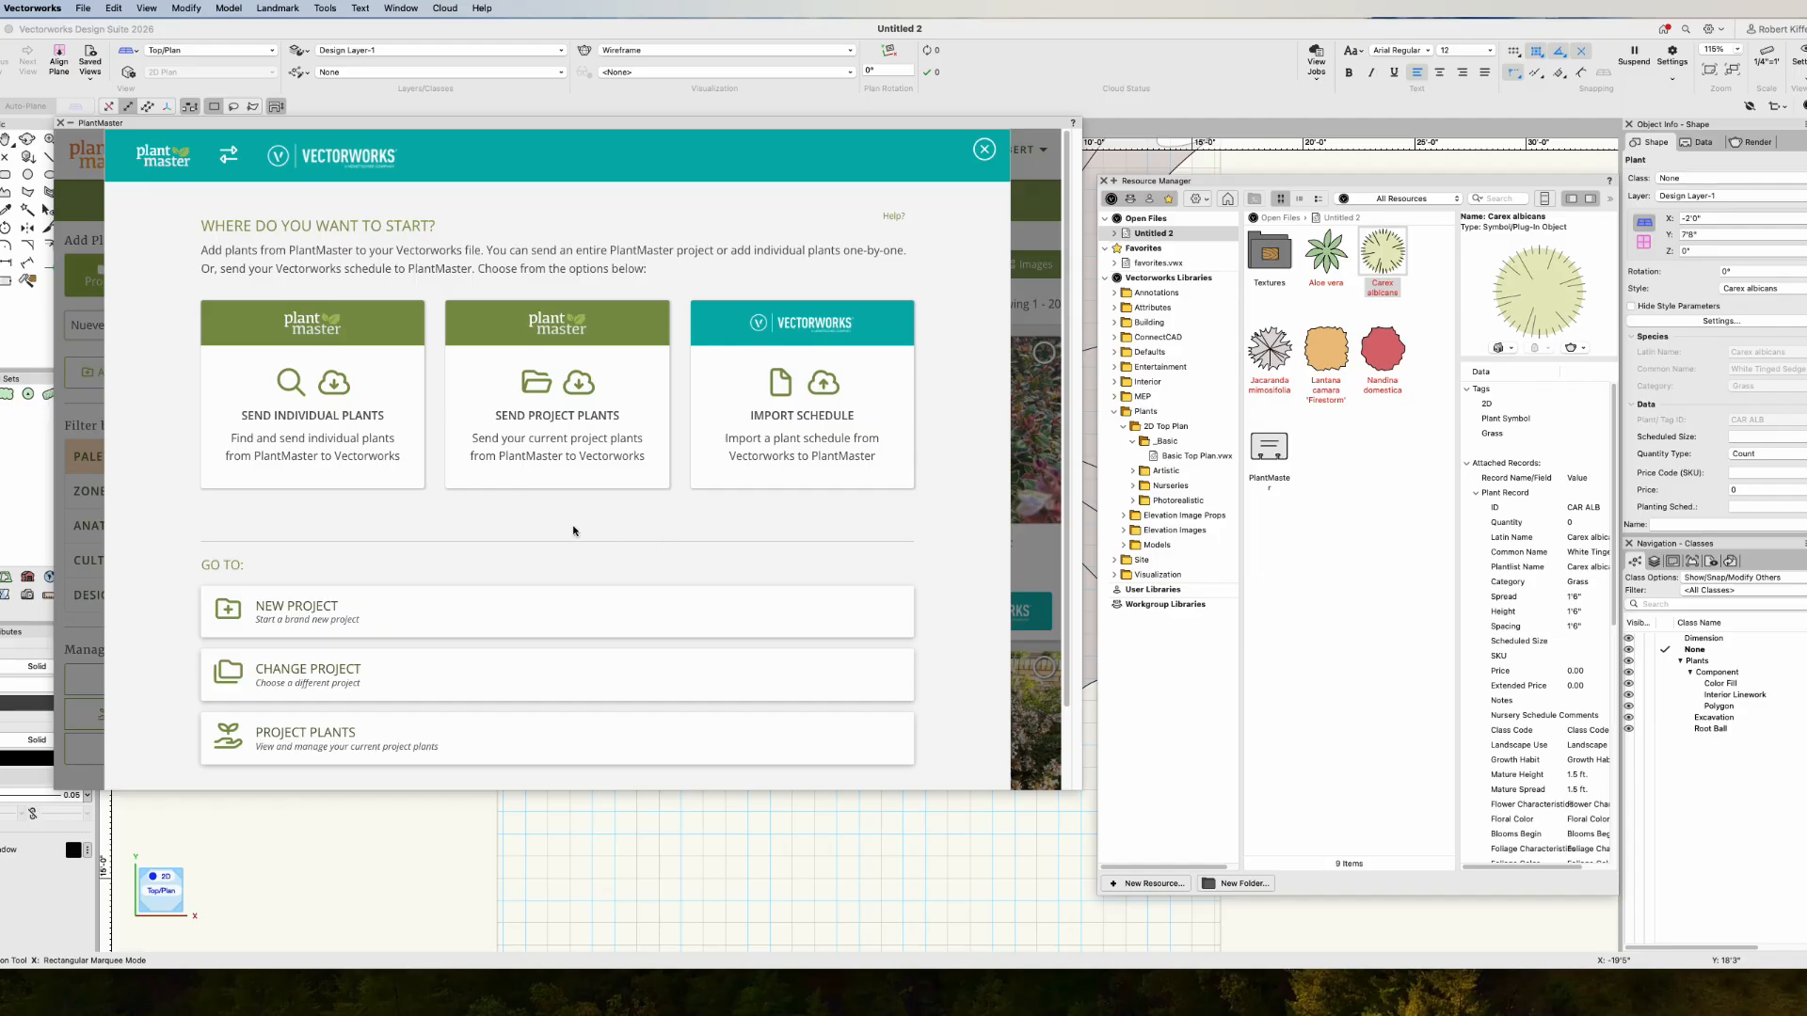
- Check the project plants and the plant schedule quantities in PlantMaster, and return to the Vectorworks transfer options
{"action": "left_click", "coordinate": [365, 739]}
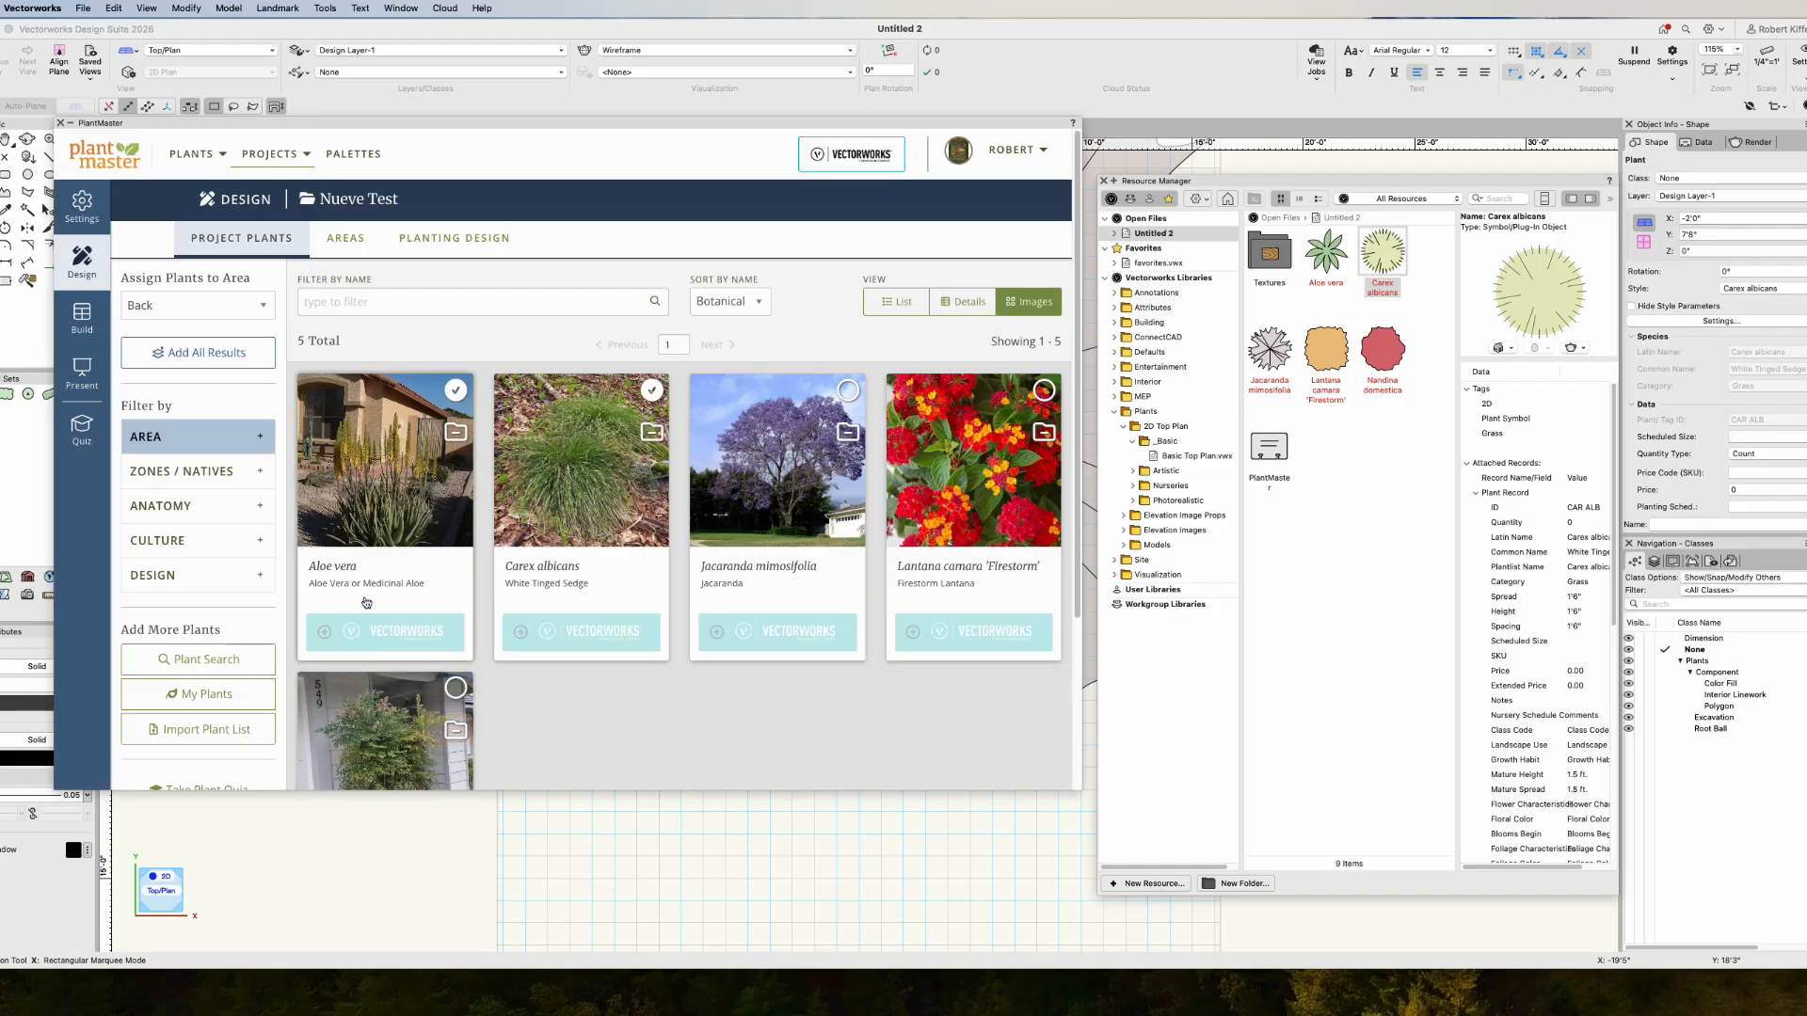
{"action": "left_click", "coordinate": [90, 321]}
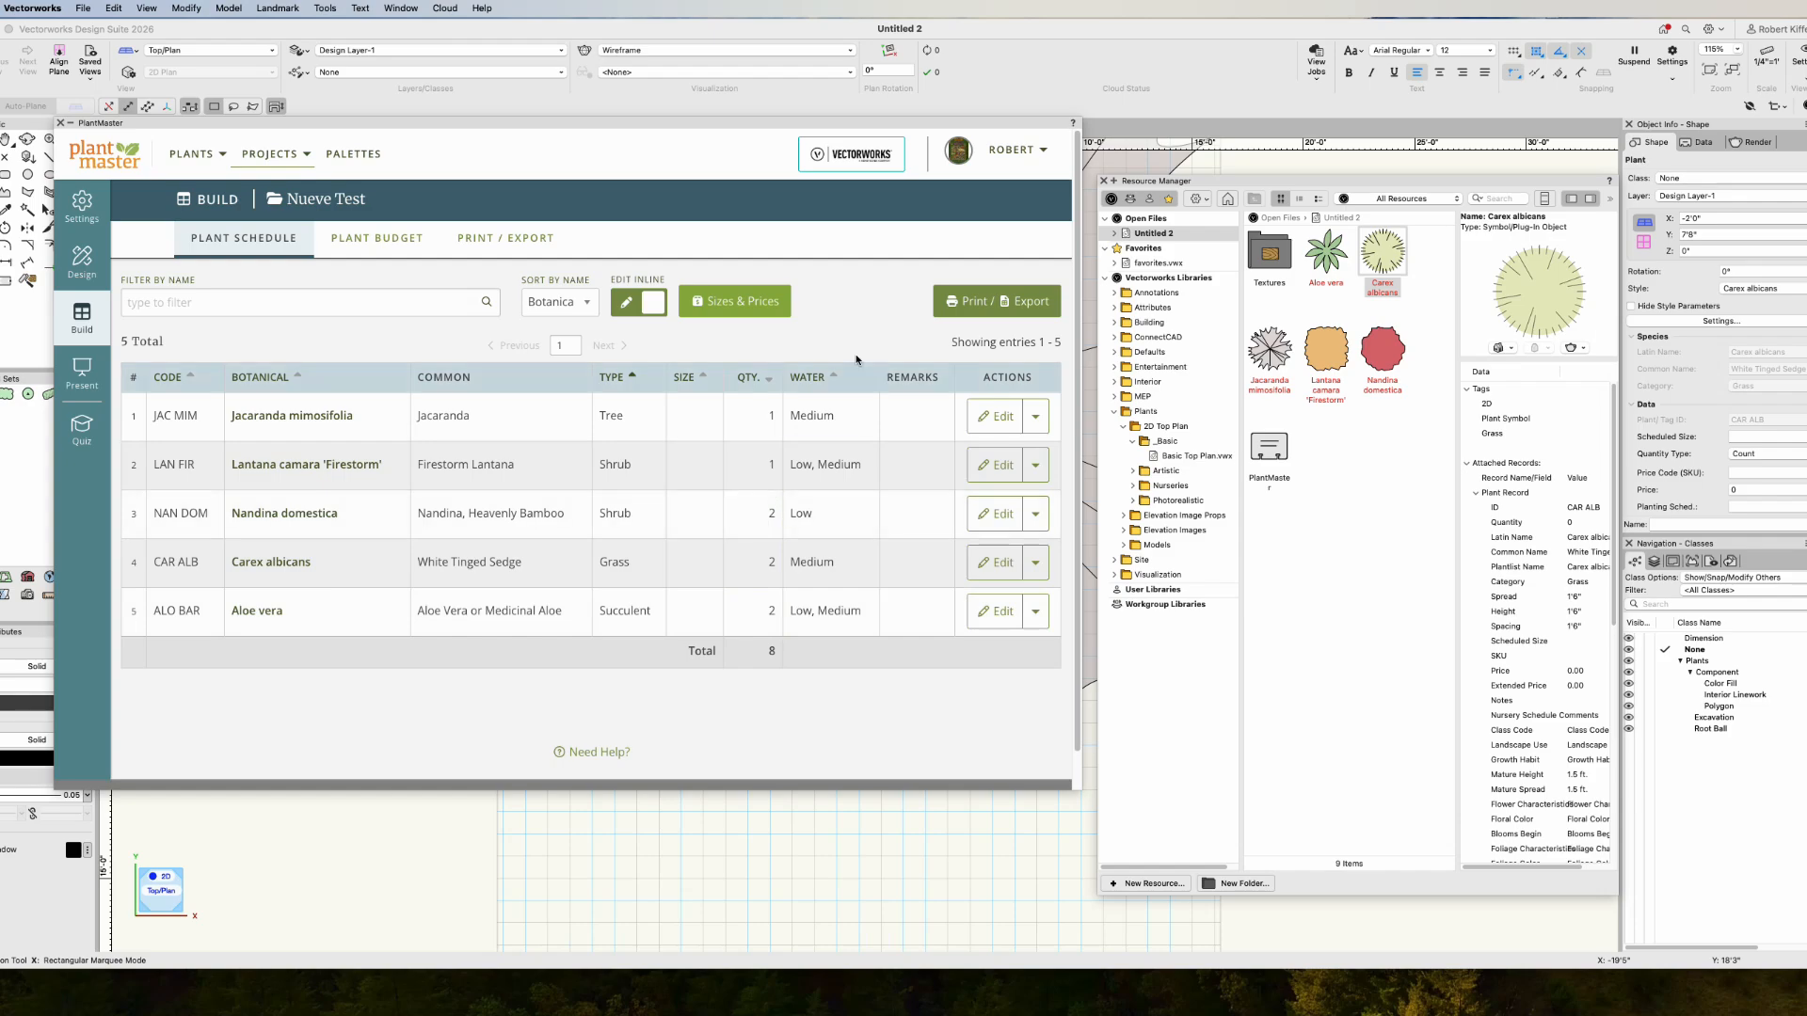
{"action": "left_click", "coordinate": [851, 154]}
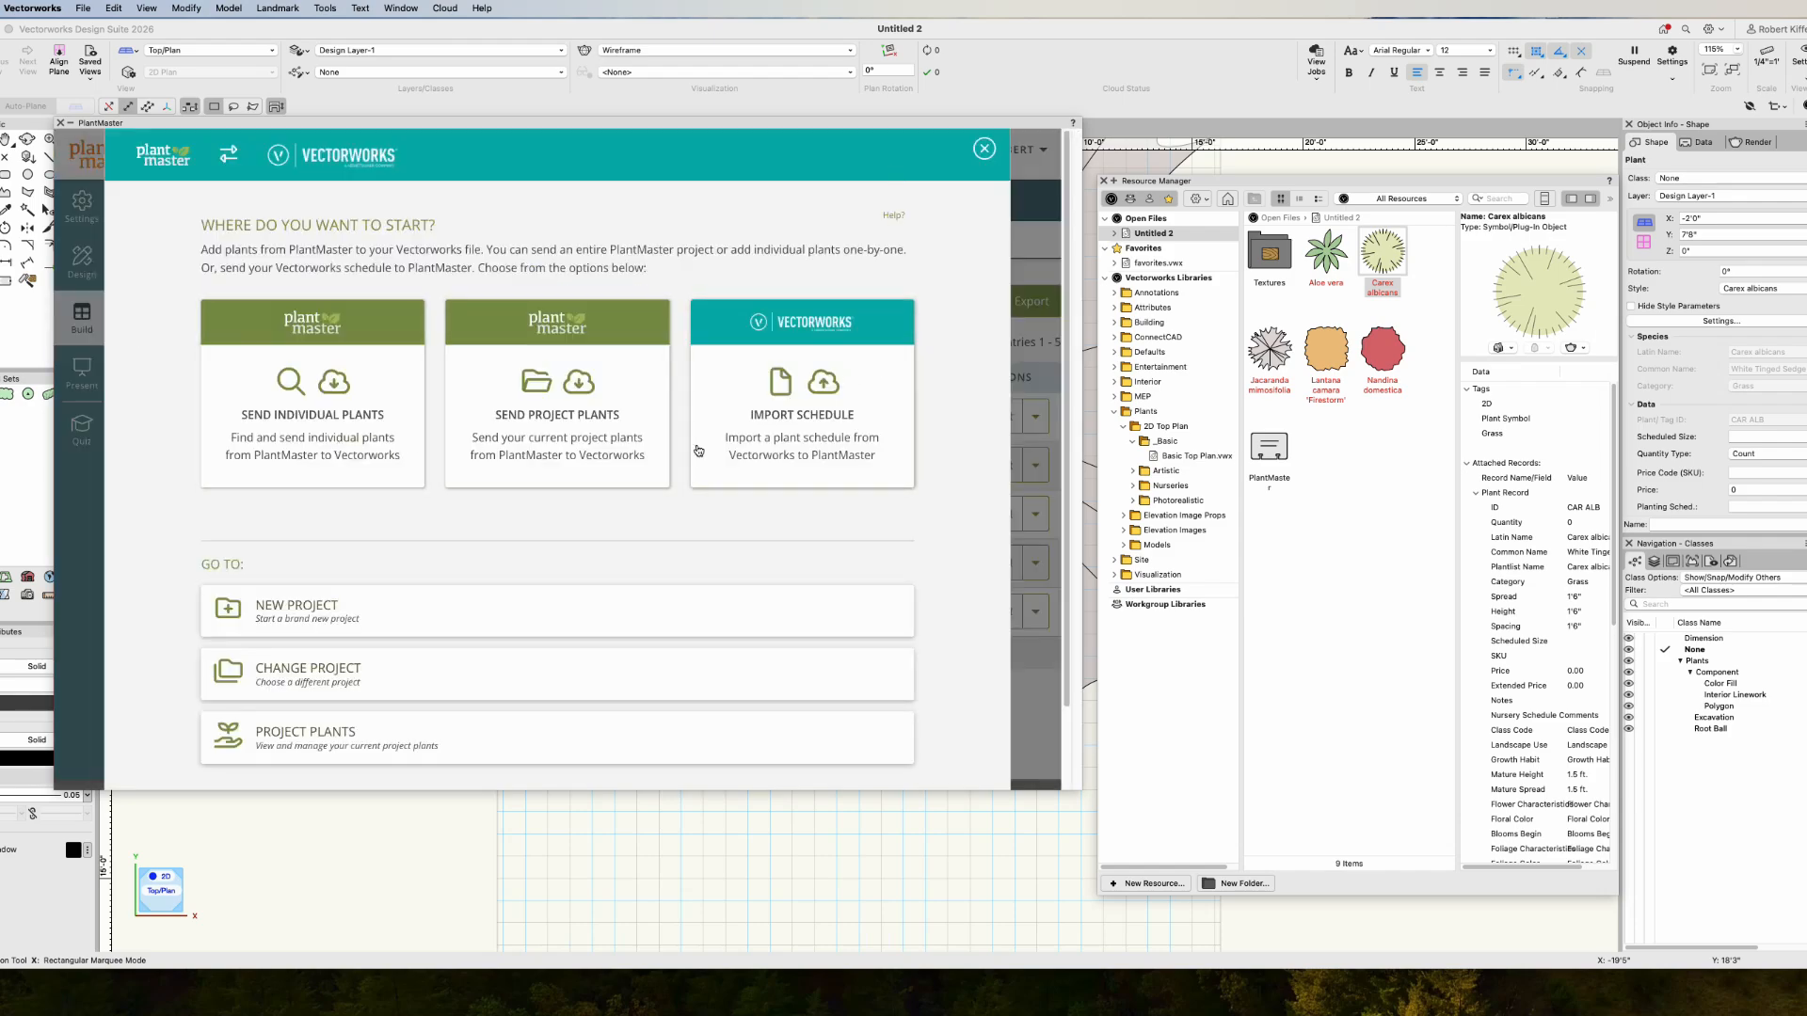